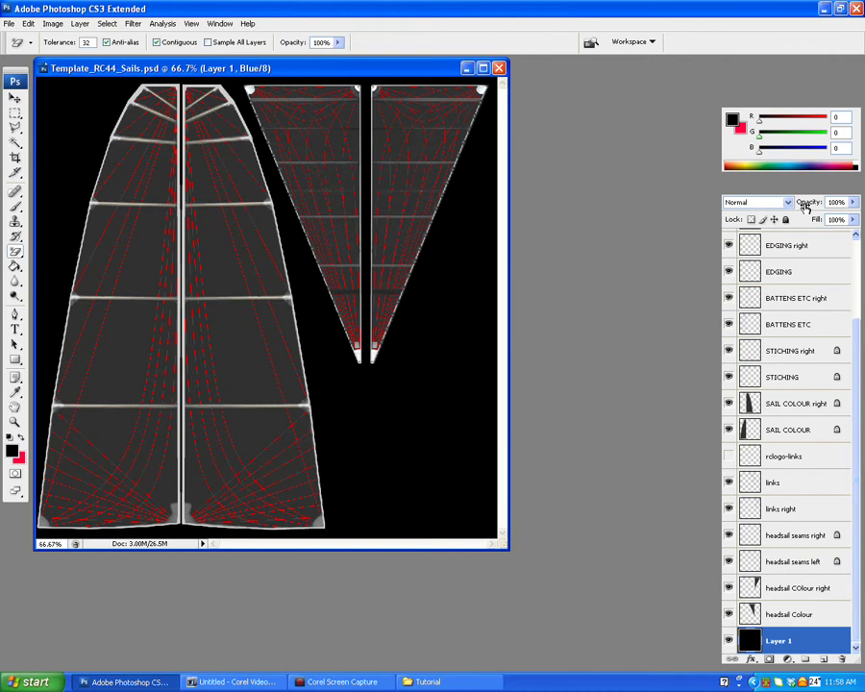
- Lower Layer 1, the black background layer, to 0% opacity
left_click(852, 203)
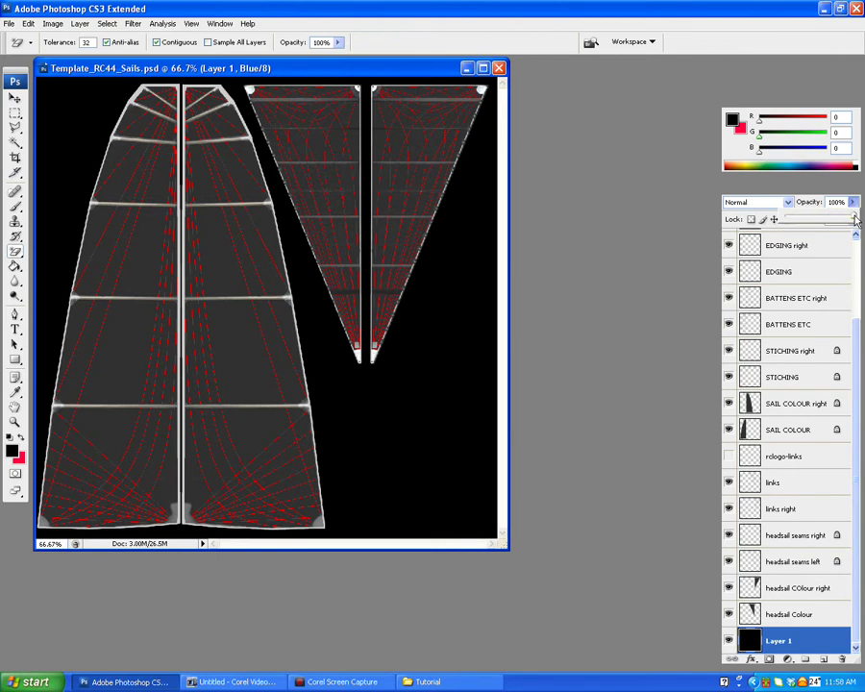
left_click_drag(856, 219, 754, 234)
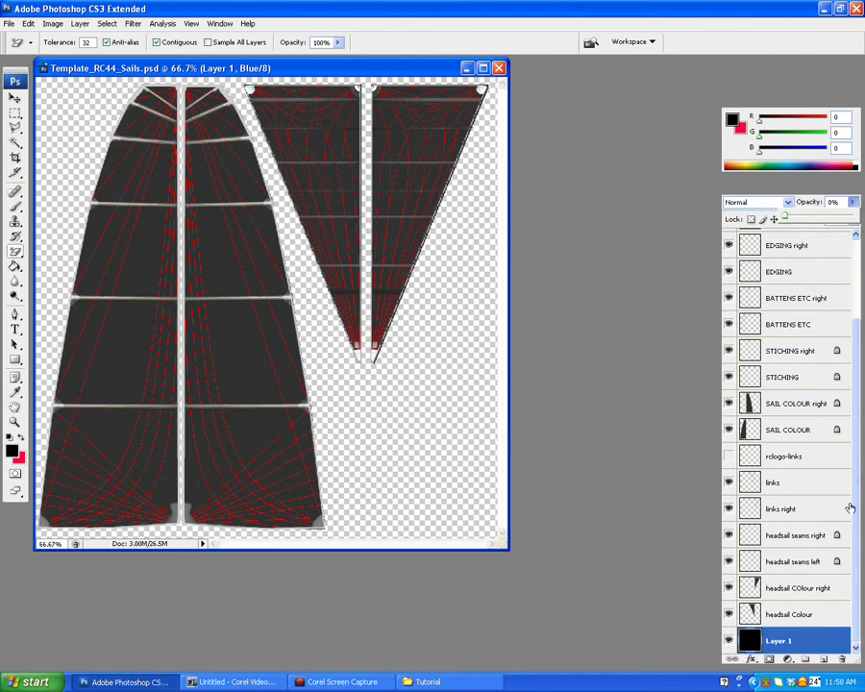
- Lower both headsail Colour layers, left and right, to about 40% opacity
left_click(801, 616)
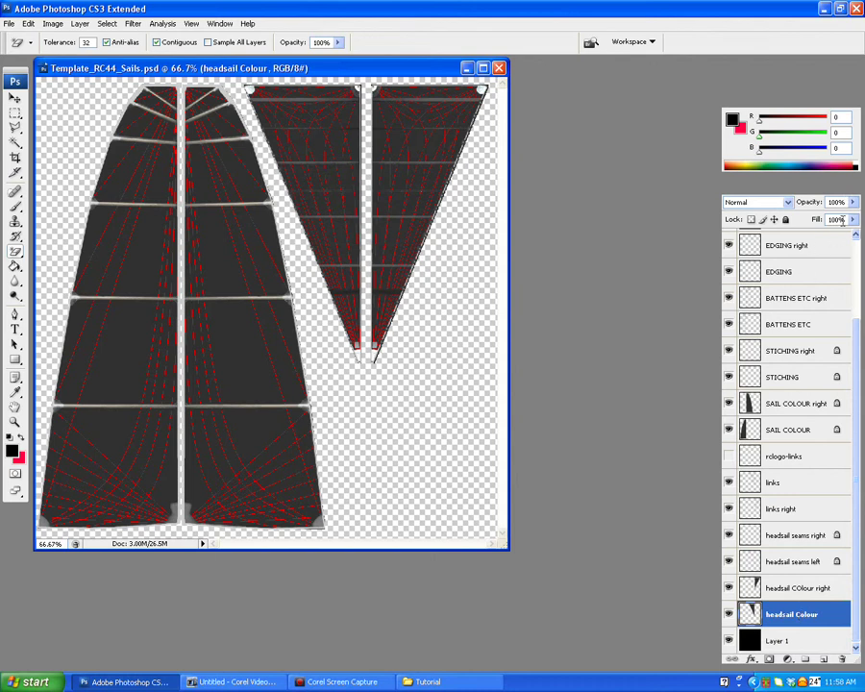
left_click(852, 203)
left_click_drag(853, 218, 818, 218)
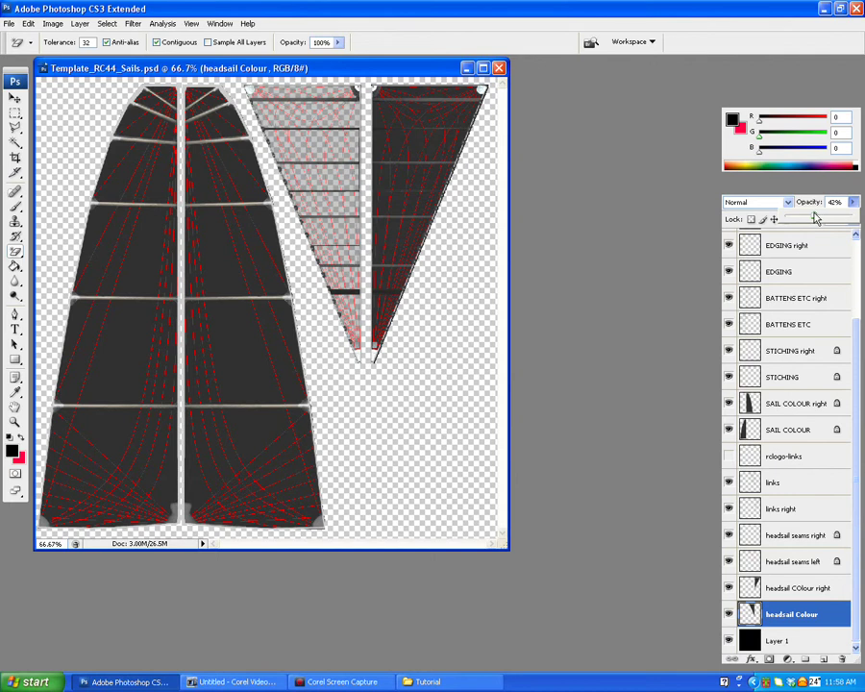
left_click_drag(816, 218, 813, 219)
left_click(765, 588)
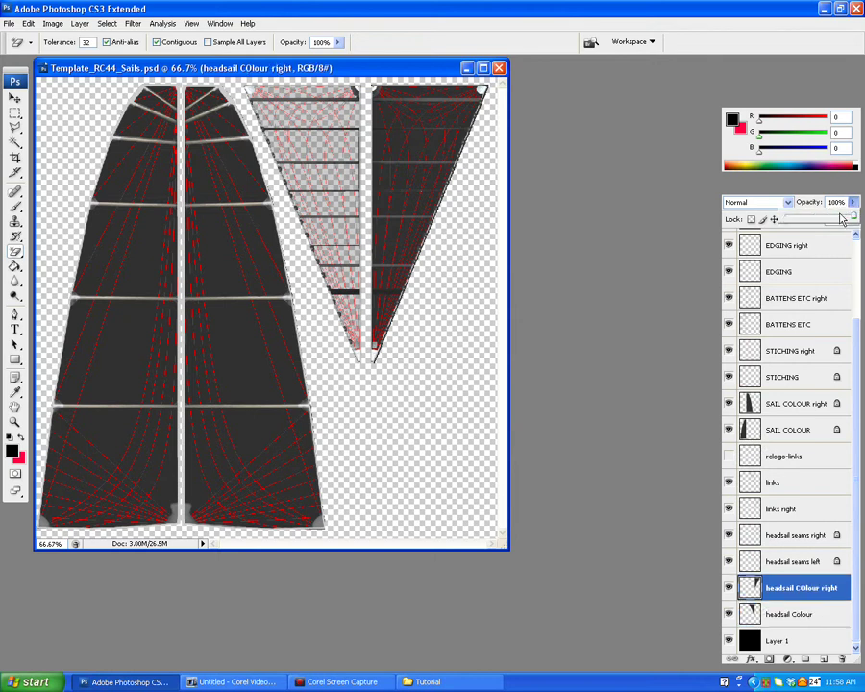
mouse_move(853, 202)
left_mouse_down()
mouse_move(836, 220)
mouse_move(812, 219)
left_mouse_up()
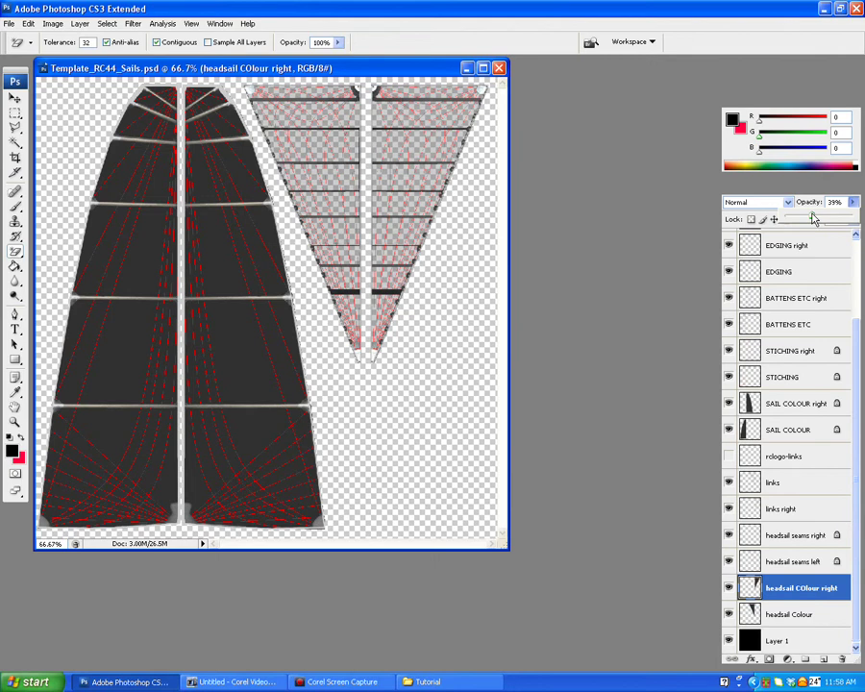
- Lower the SAIL COLOUR and SAIL COLOUR right mainsail layers to about 40% opacity
left_click(786, 435)
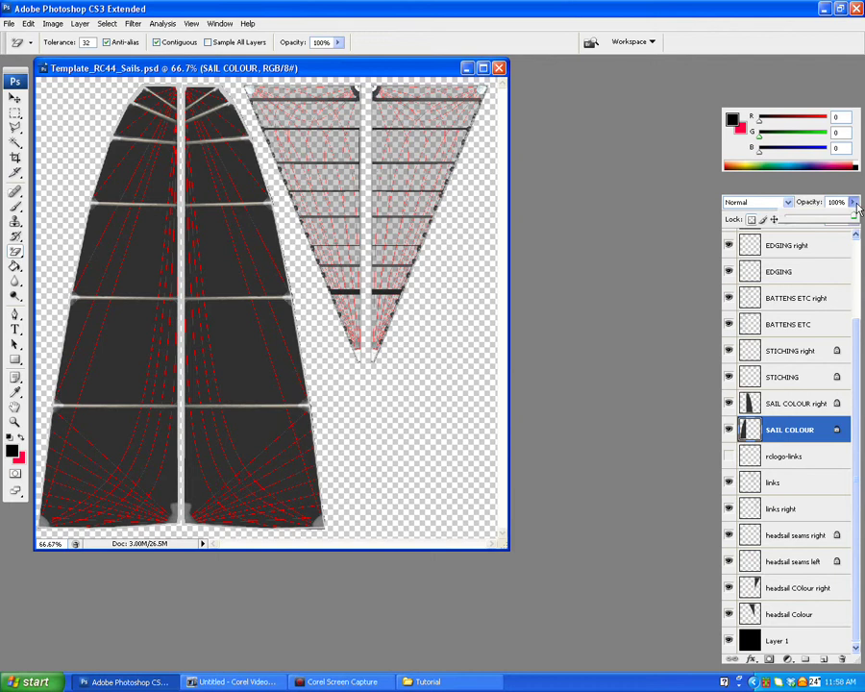
left_click_drag(852, 201, 852, 212)
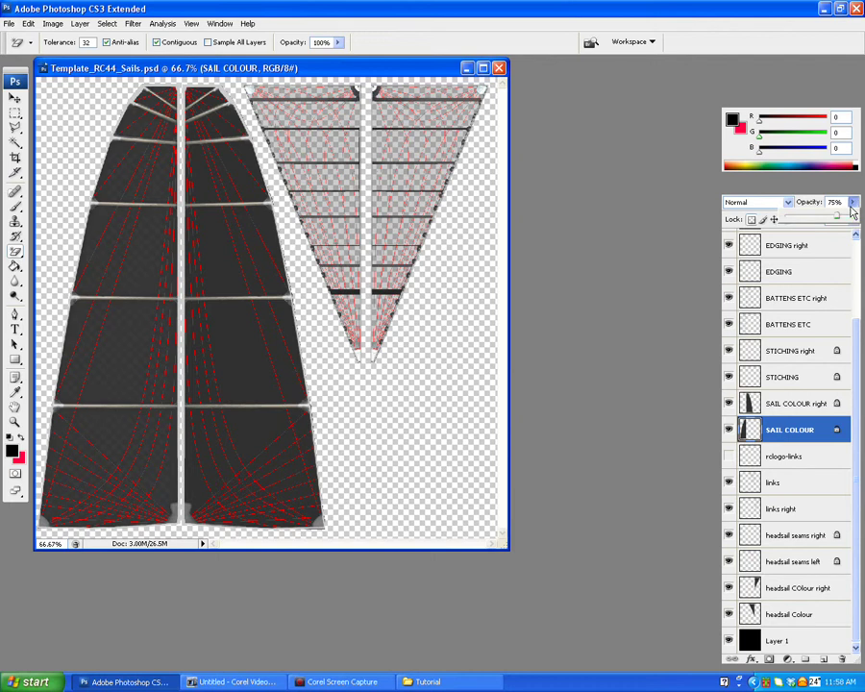
left_click_drag(851, 214, 852, 214)
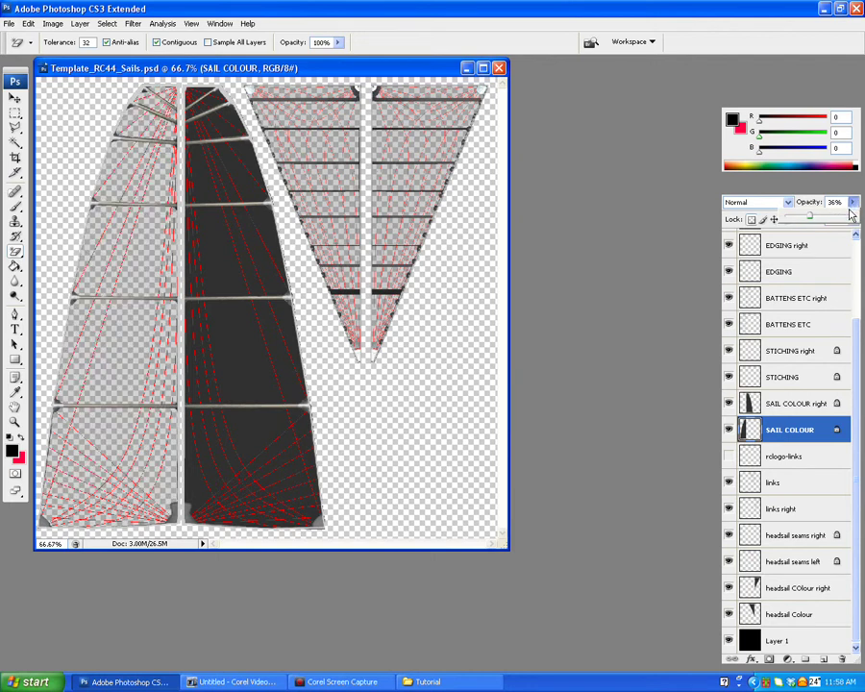
left_click(819, 402)
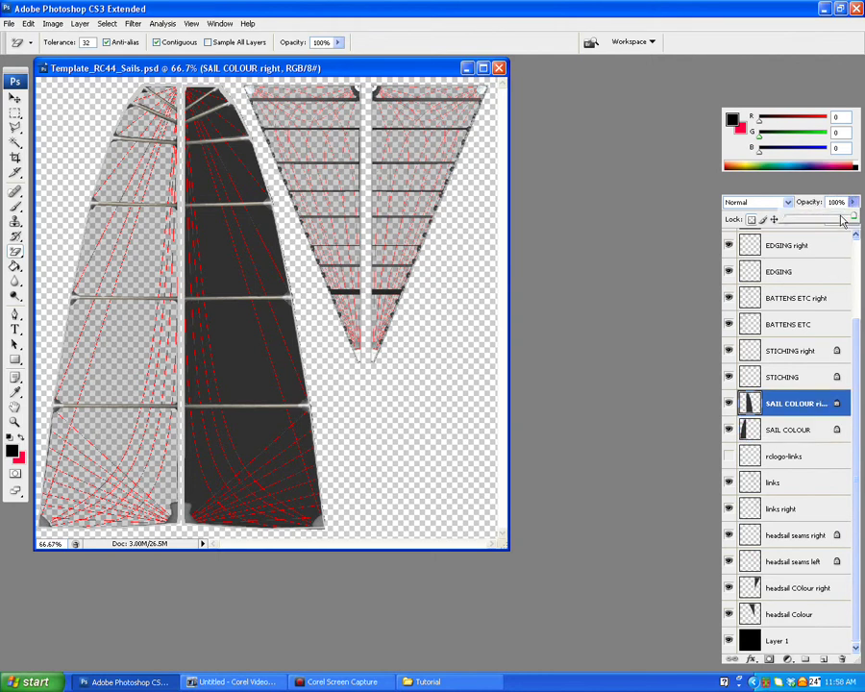
left_click_drag(842, 220, 839, 222)
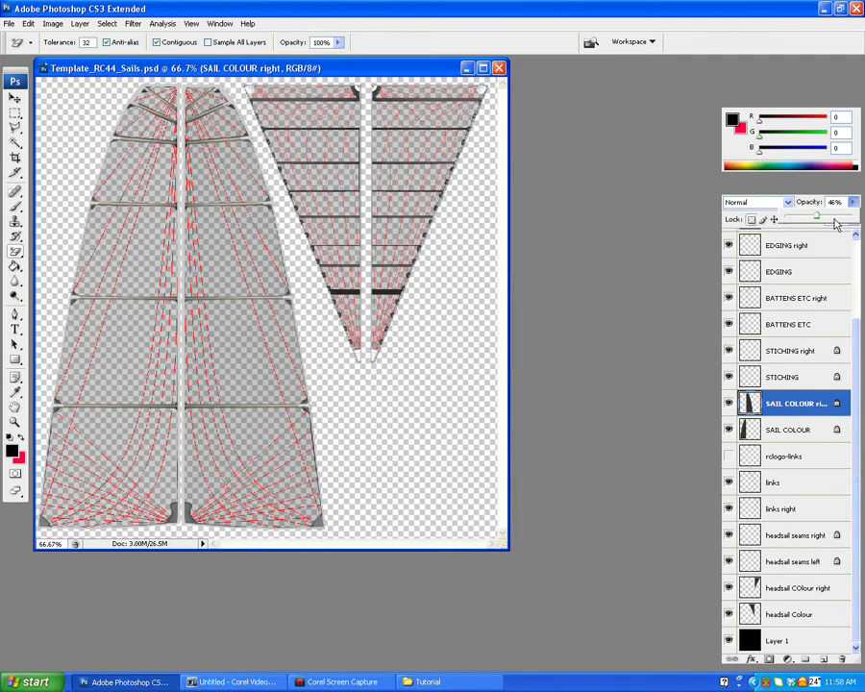
left_click_drag(836, 223, 834, 226)
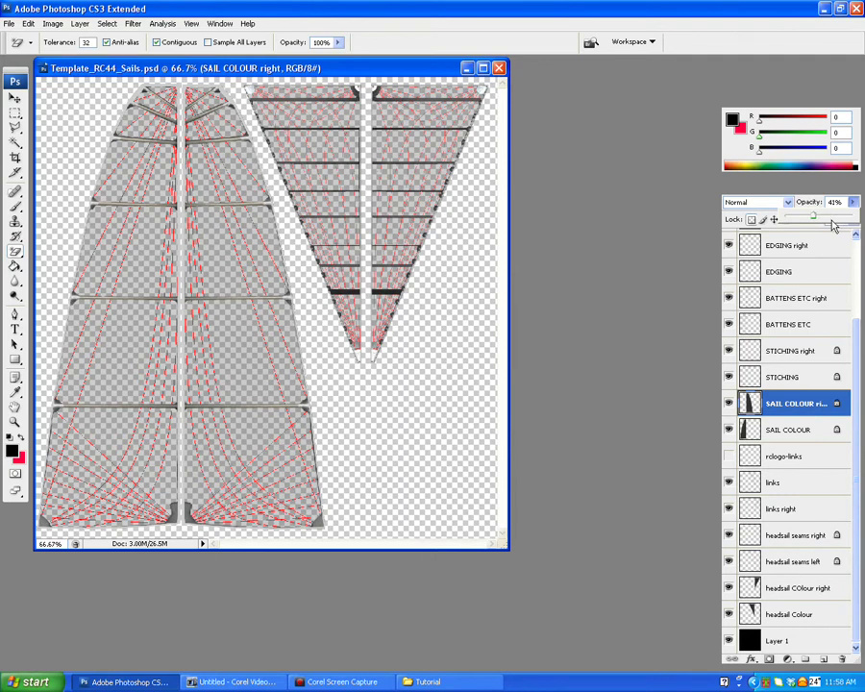
- Open the tribel_bird_boat_logo image from the sample folder
left_click(685, 322)
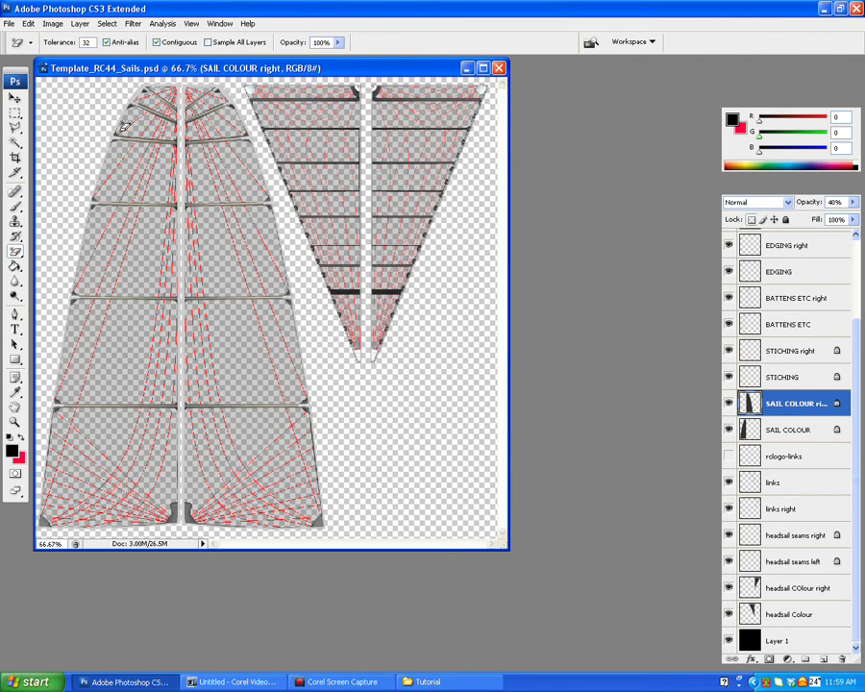
left_click(9, 24)
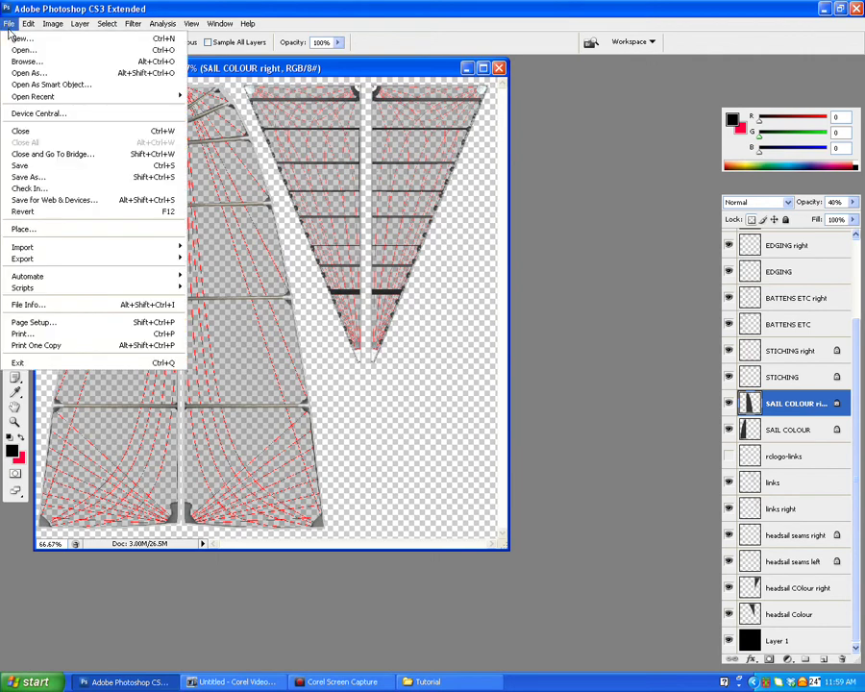
left_click(19, 51)
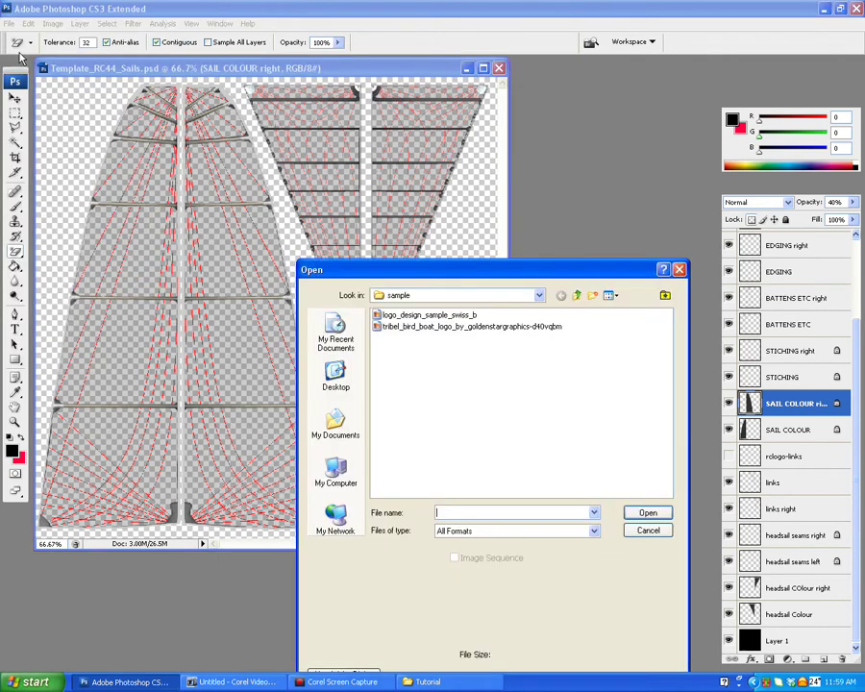
left_click(408, 328)
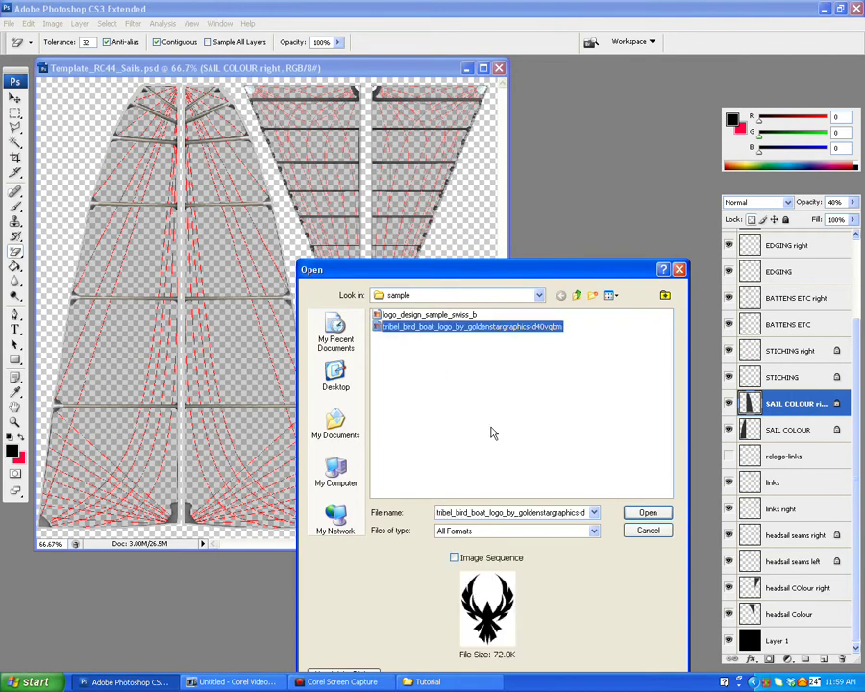
left_click(652, 514)
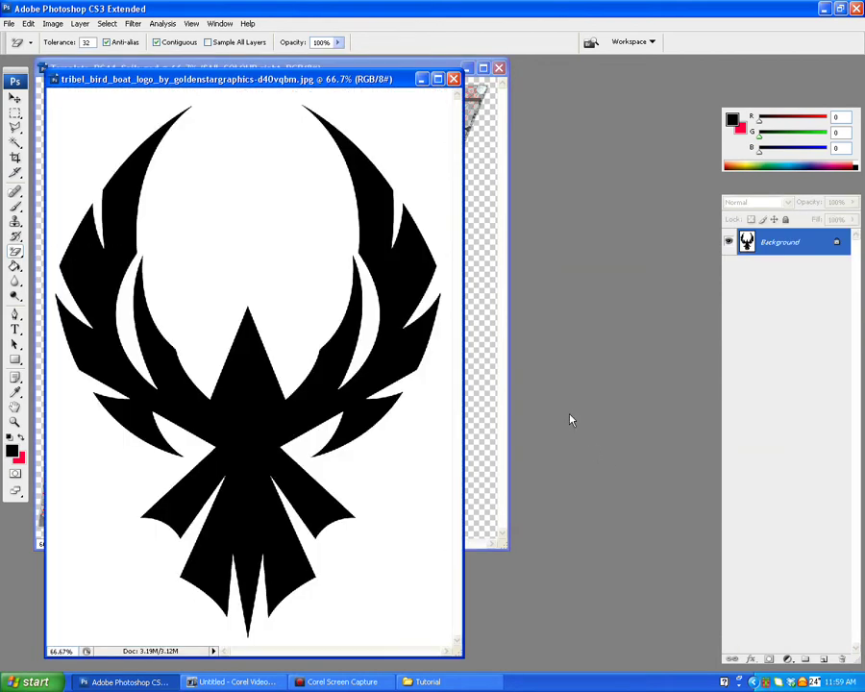
- Erase the logo's white background using the Magic Eraser Tool
left_click(452, 79)
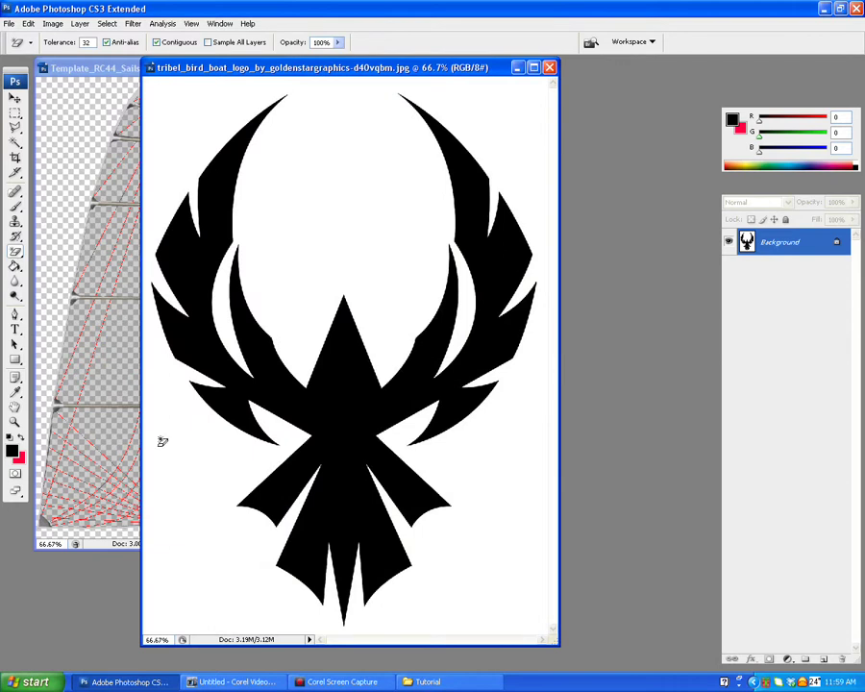
left_click(15, 253)
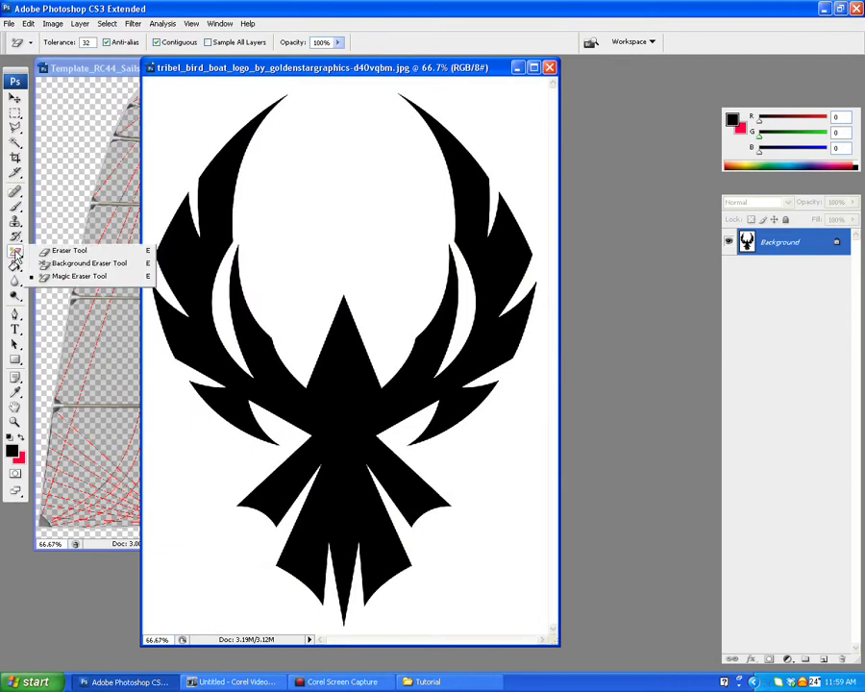
left_click(79, 276)
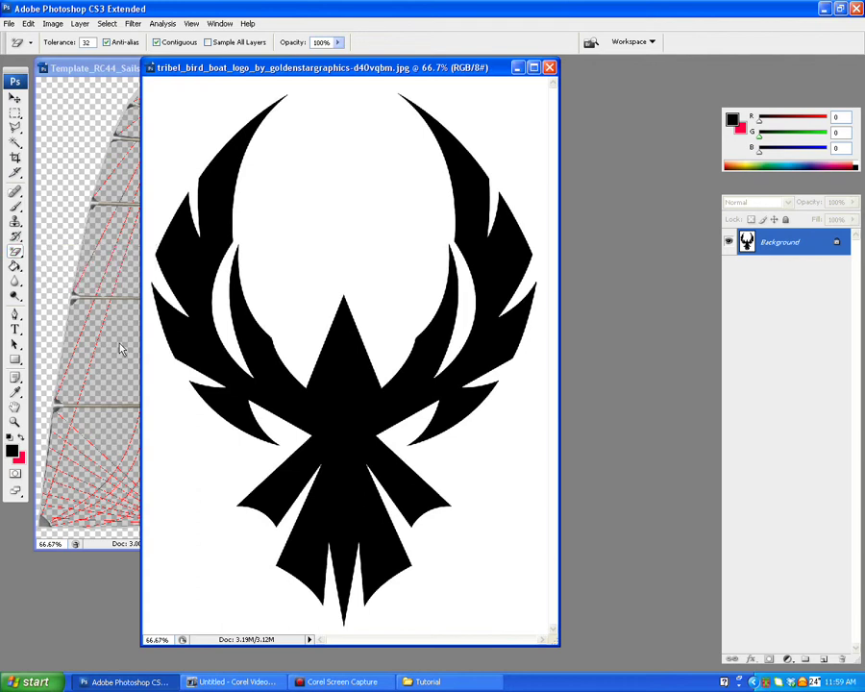
left_click(162, 426)
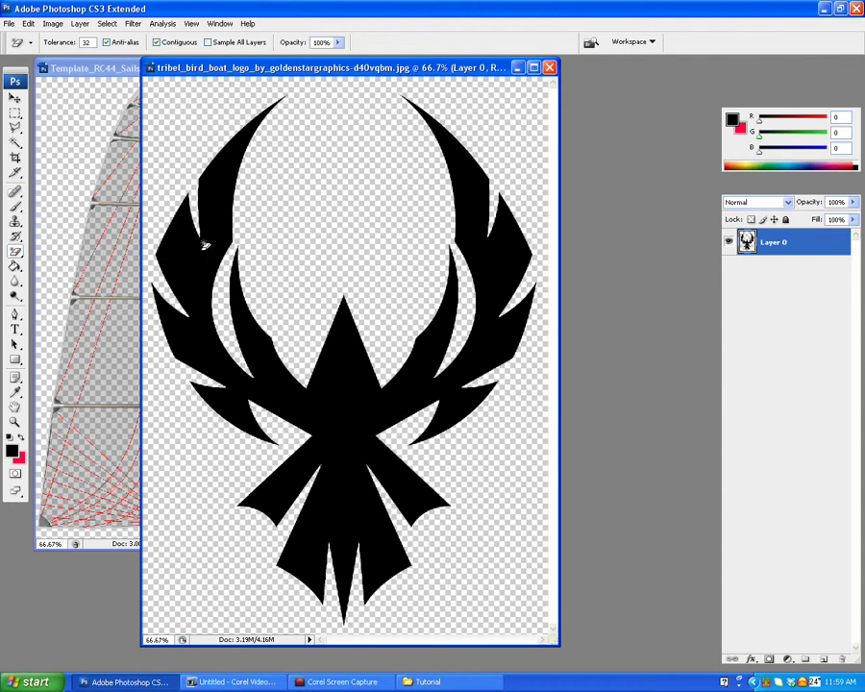
- Copy the full-size bird logo into the sail template, then step backward to undo the oversized paste
left_click(106, 27)
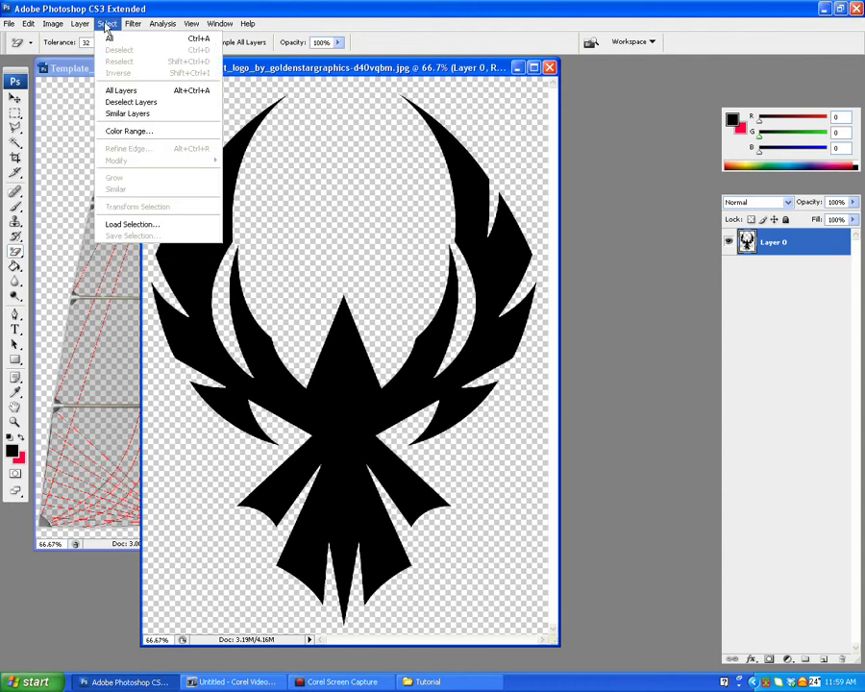
left_click(111, 41)
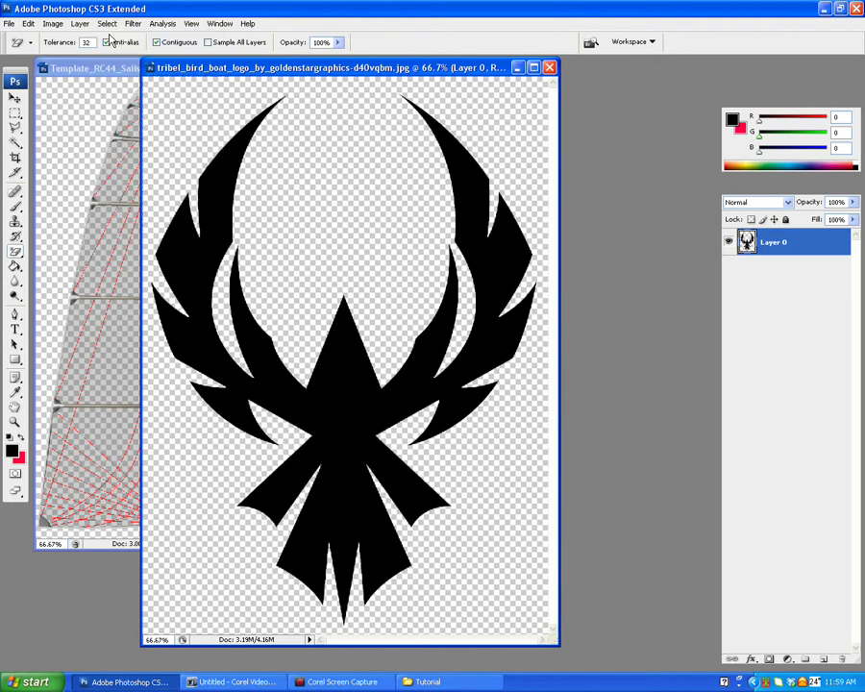
left_click(29, 23)
left_click(38, 109)
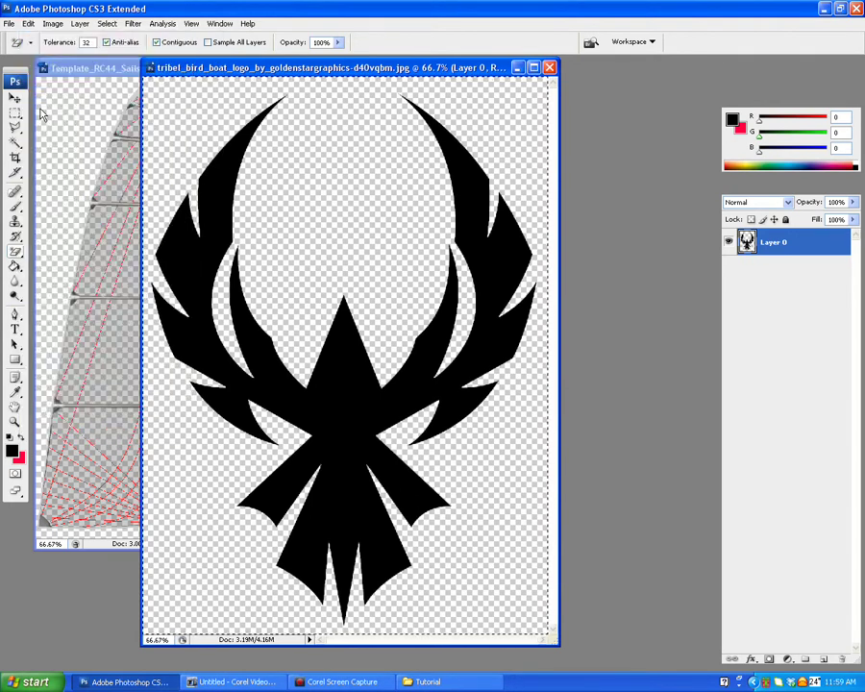
left_click(113, 72)
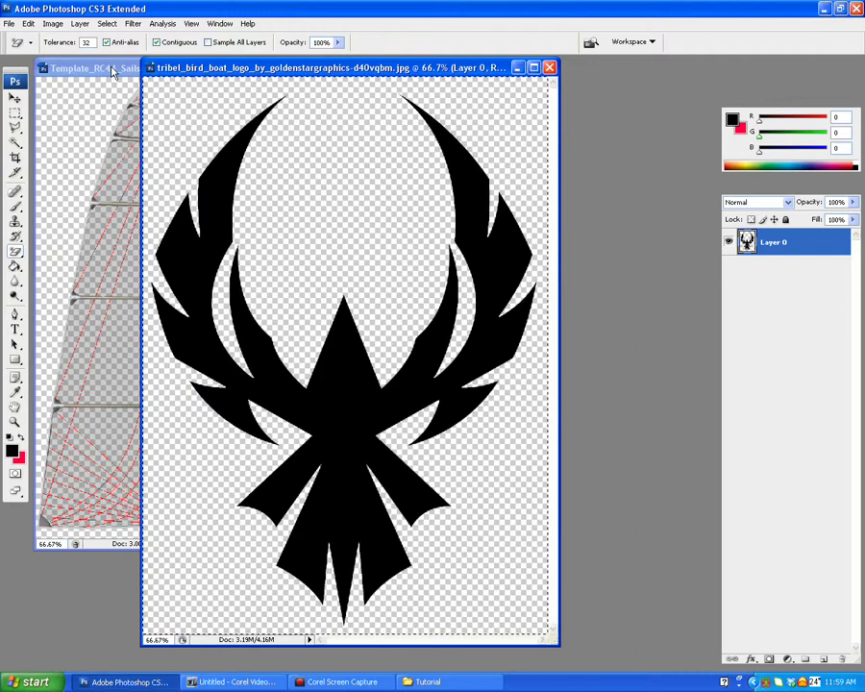
left_click(29, 25)
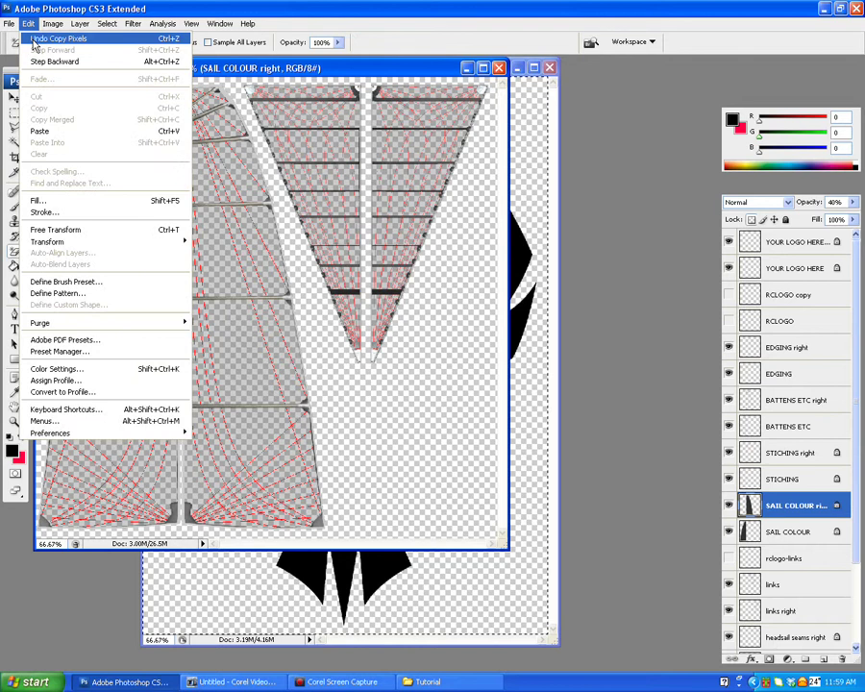
left_click(39, 132)
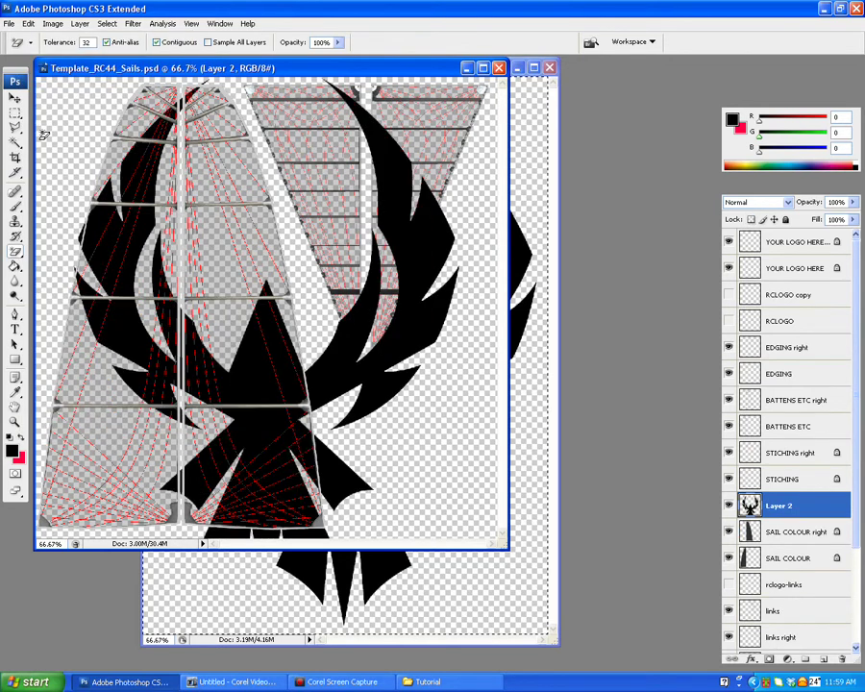
left_click(29, 23)
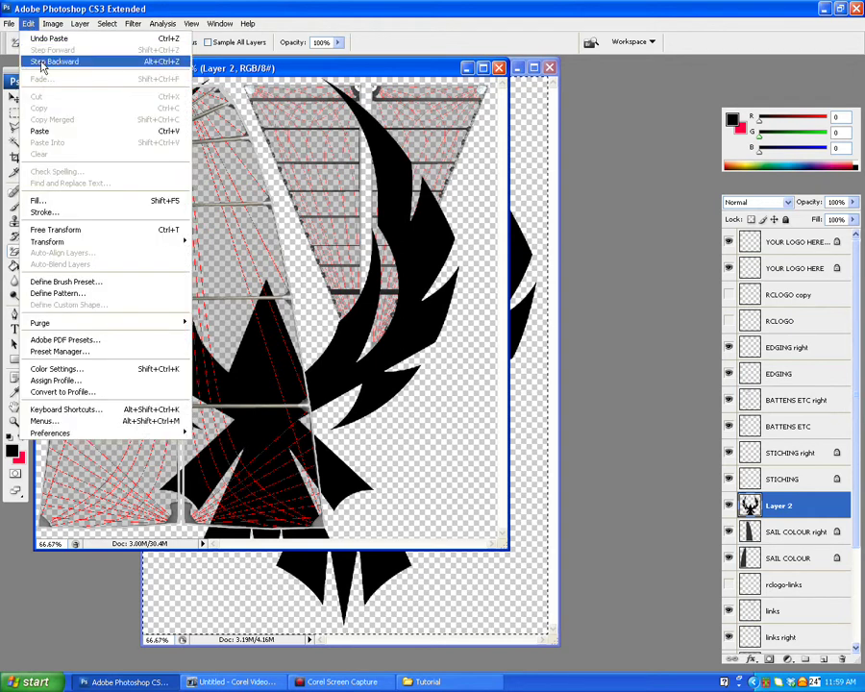
left_click(43, 62)
- Resize the bird logo image to 30 percent width in Image Size
left_click(544, 154)
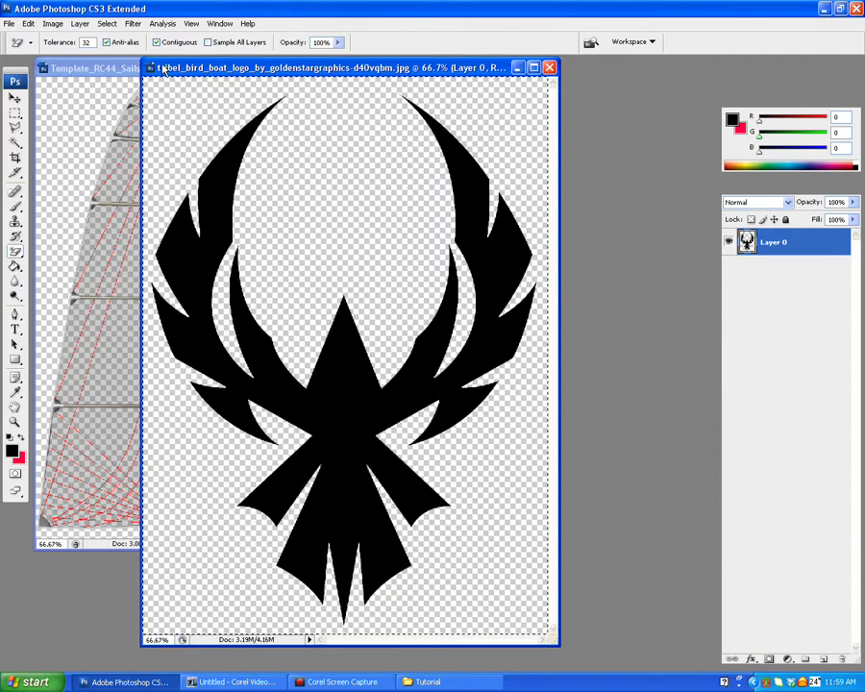
left_click(52, 25)
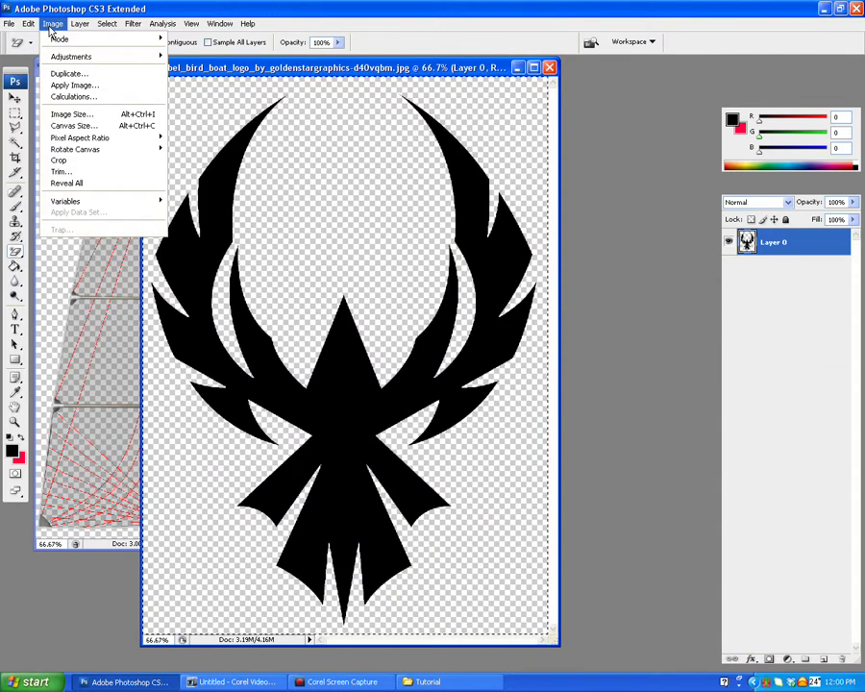
left_click(73, 113)
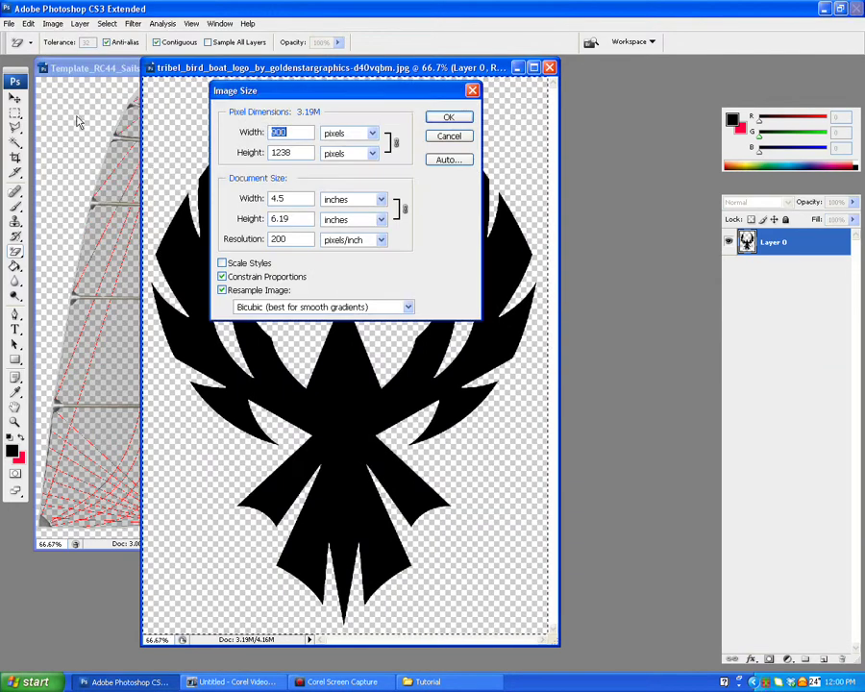
left_click(371, 134)
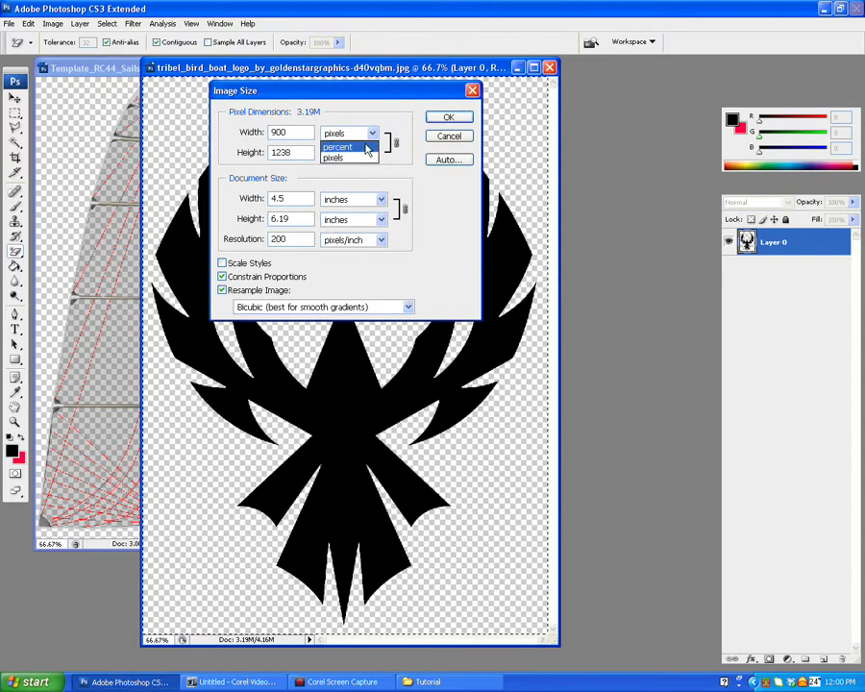
double_click(297, 133)
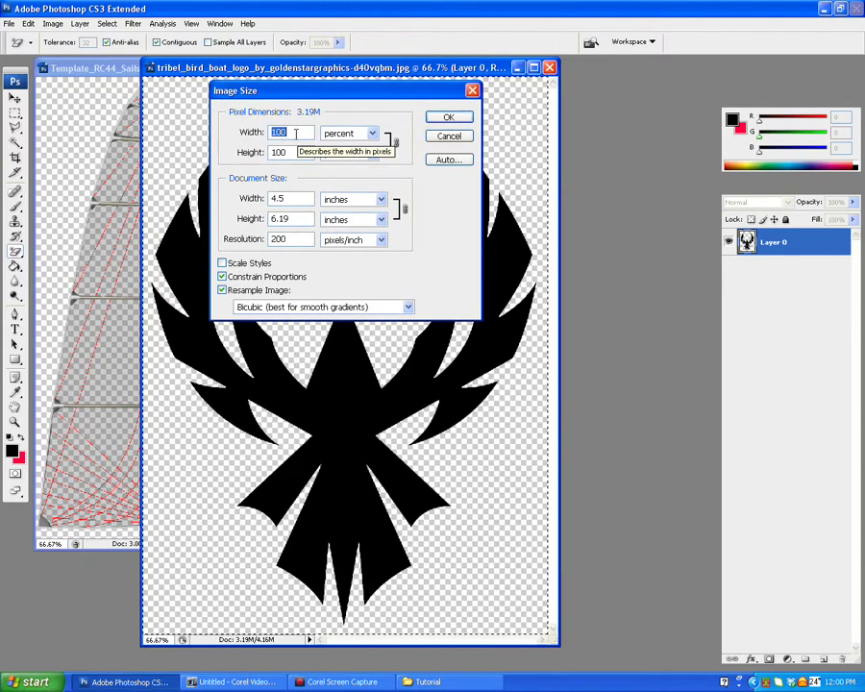
type("30")
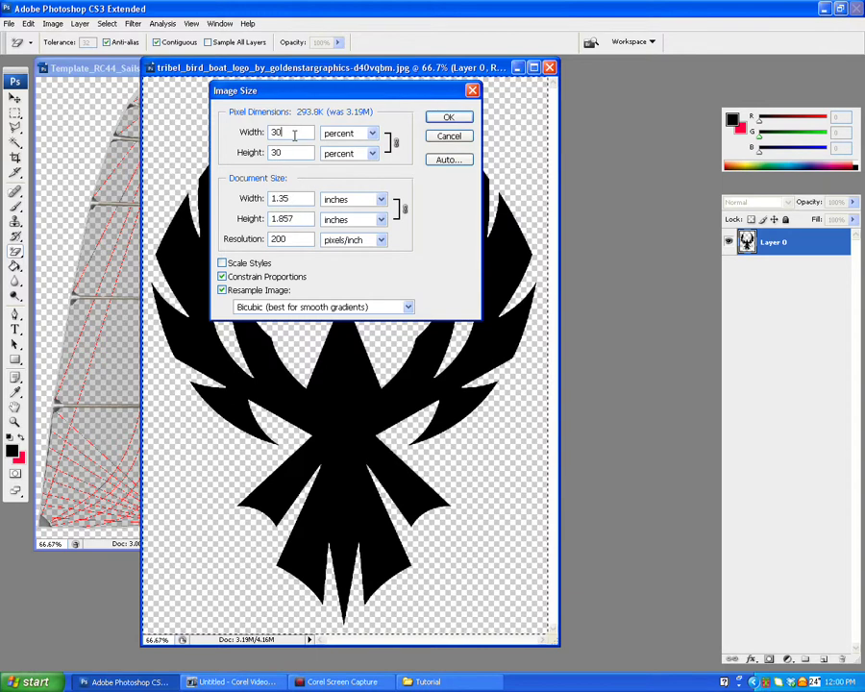
left_click(450, 120)
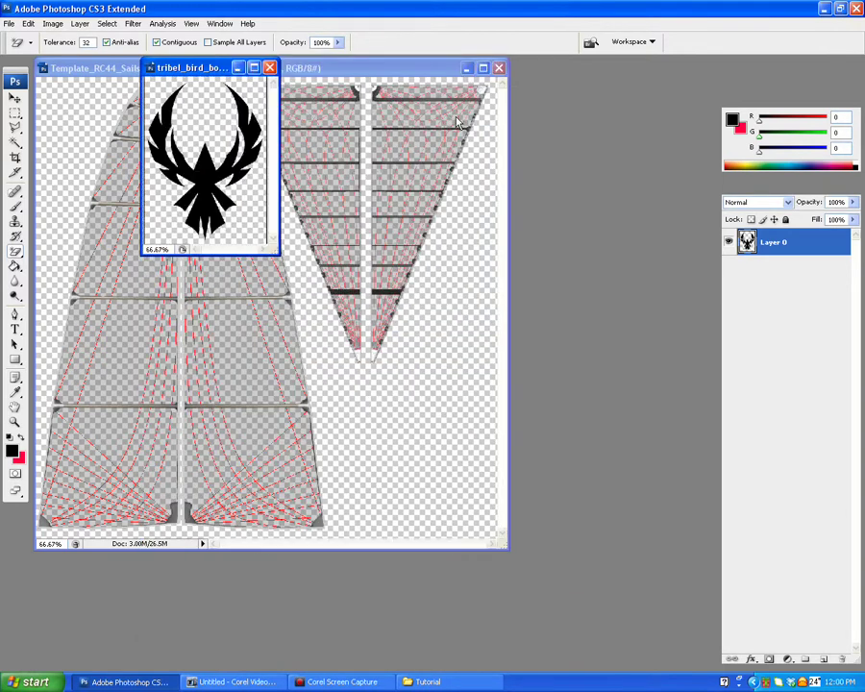
- Copy the entire resized logo and paste it into the sail template
left_click(107, 23)
left_click(107, 37)
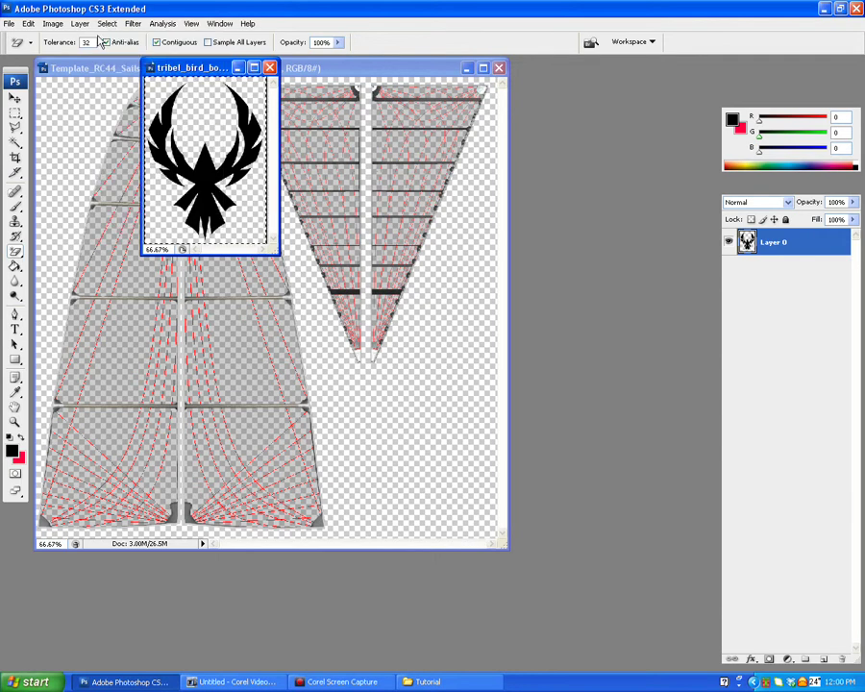
left_click(28, 23)
left_click(48, 112)
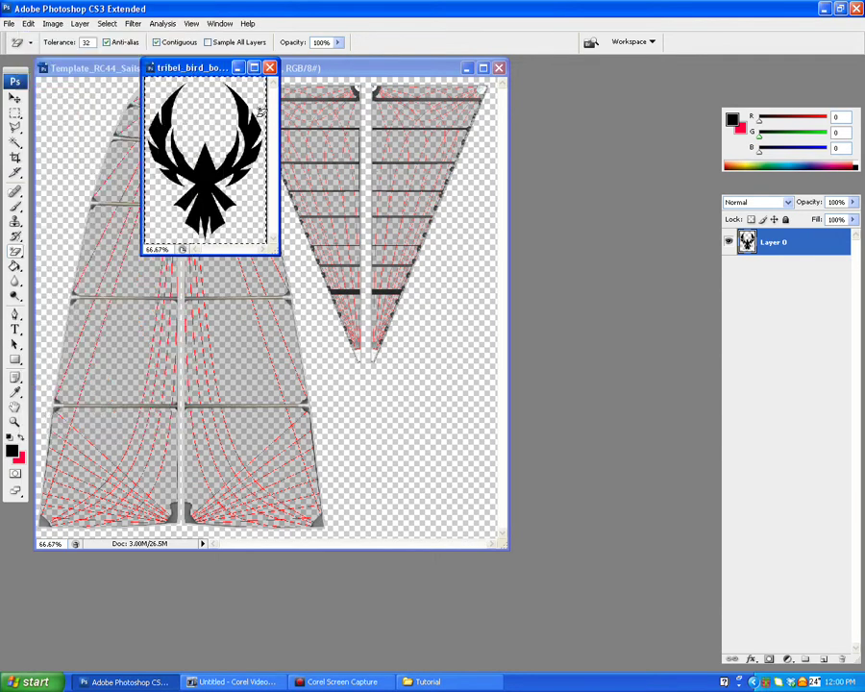
left_click(358, 72)
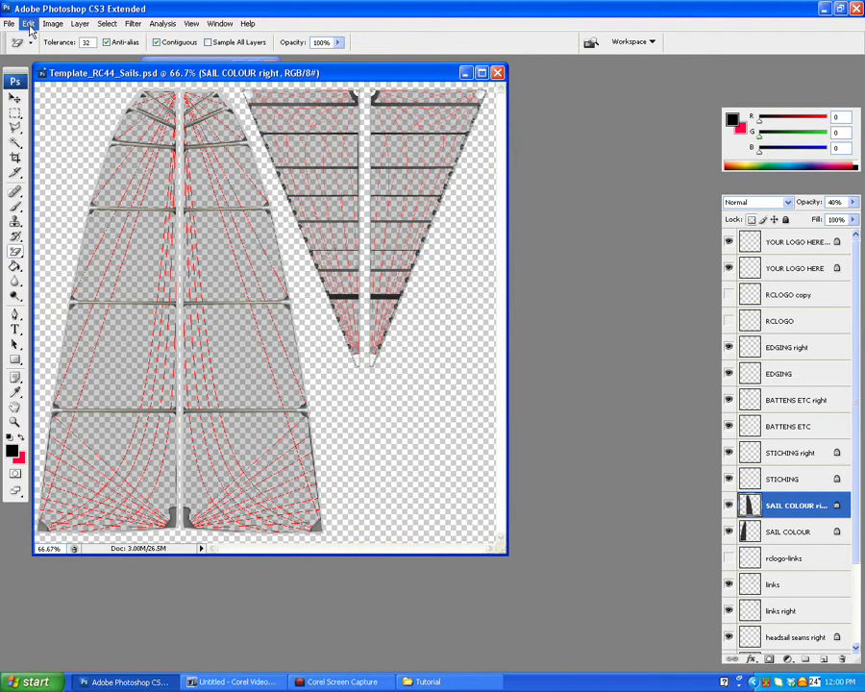
left_click(28, 23)
left_click(36, 93)
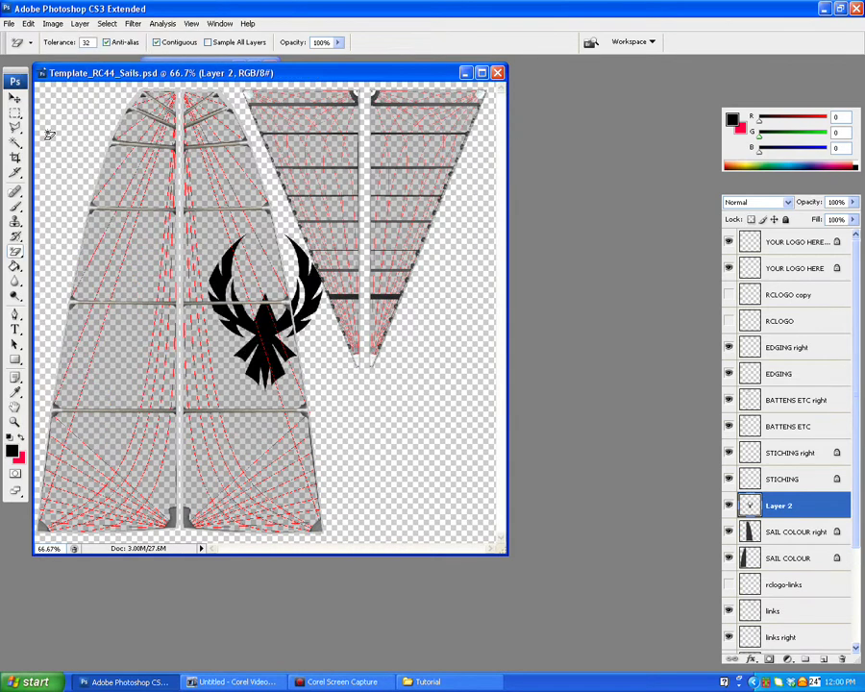
- Move the logo onto the left mainsail half and scale it to fit between the seams
left_click(15, 97)
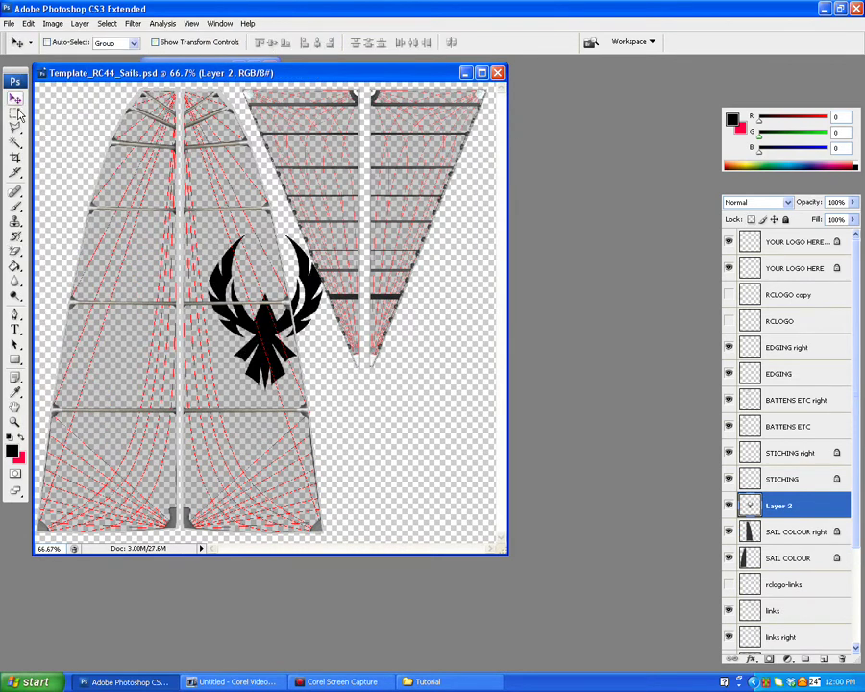
mouse_move(253, 325)
left_mouse_down()
mouse_move(123, 310)
mouse_move(125, 356)
left_mouse_up()
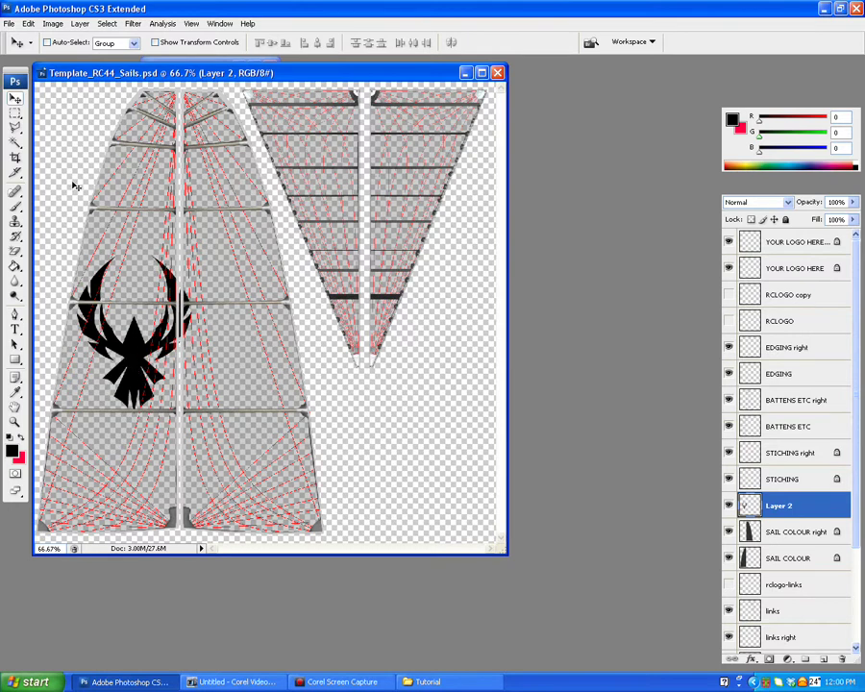
left_click(157, 44)
left_click_drag(193, 255, 171, 272)
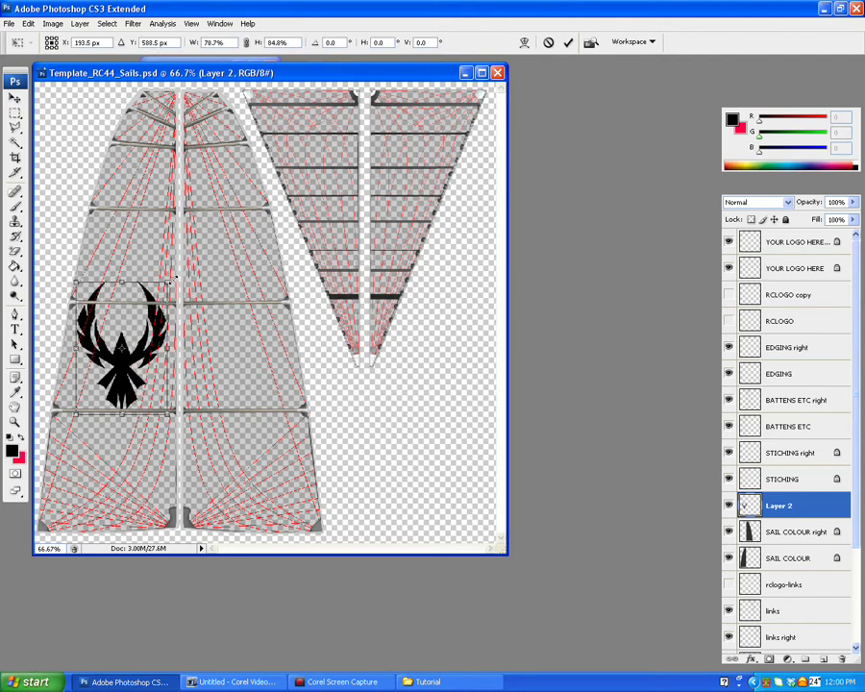
left_click_drag(171, 272, 174, 301)
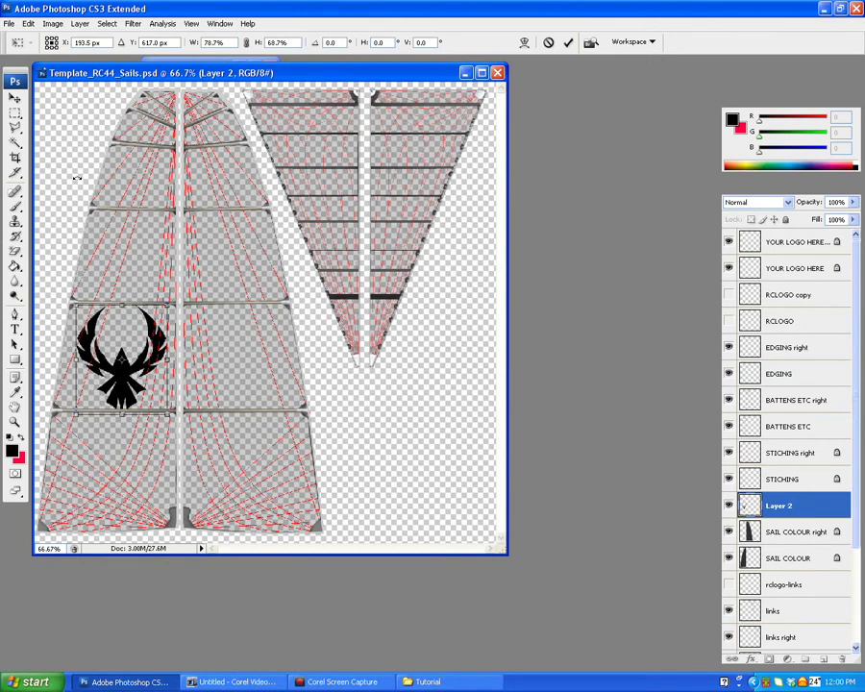
left_click(16, 102)
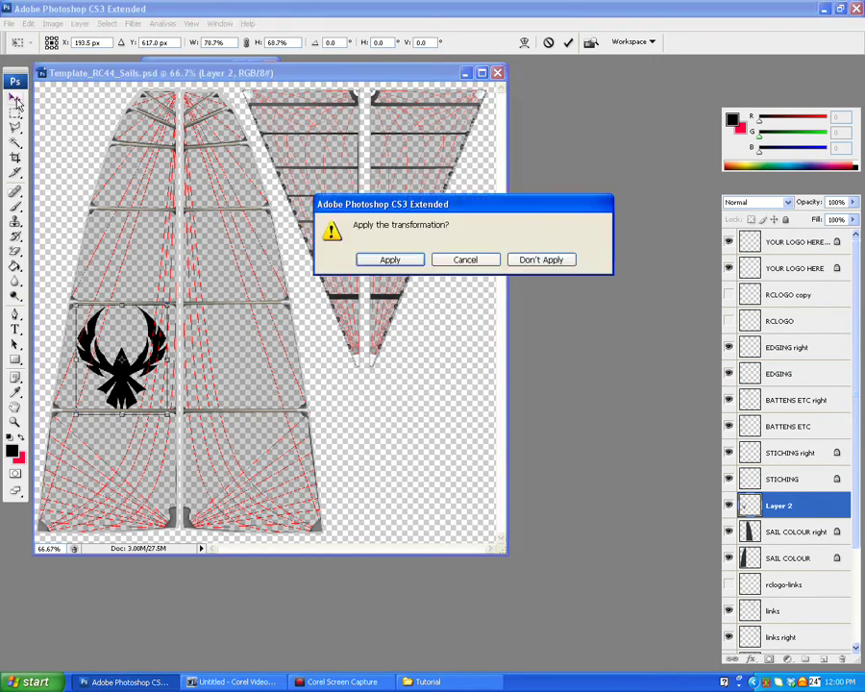
left_click(370, 261)
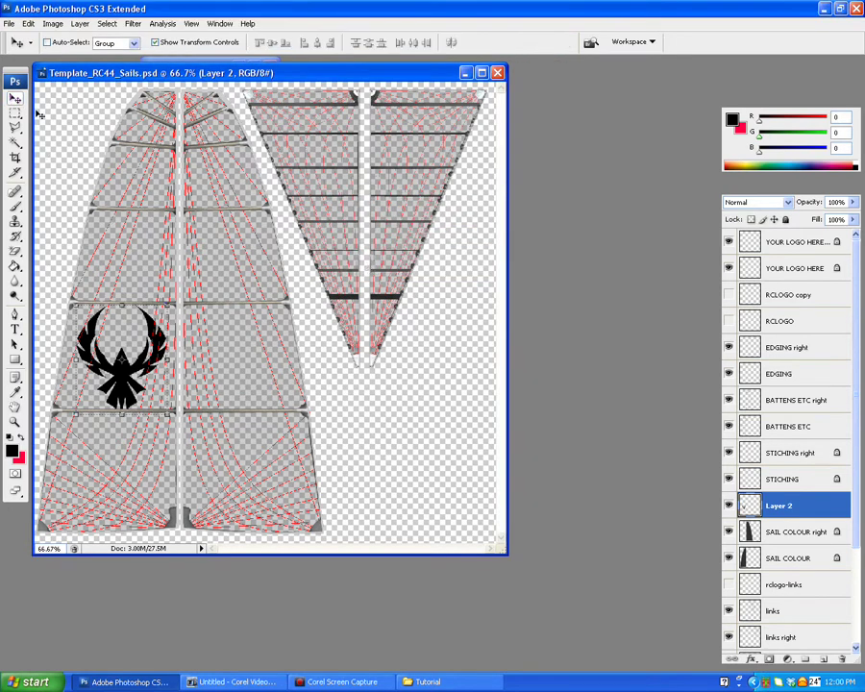
- Hide the transform controls and set the logo layer, Layer 2, to 80% opacity
left_click(155, 42)
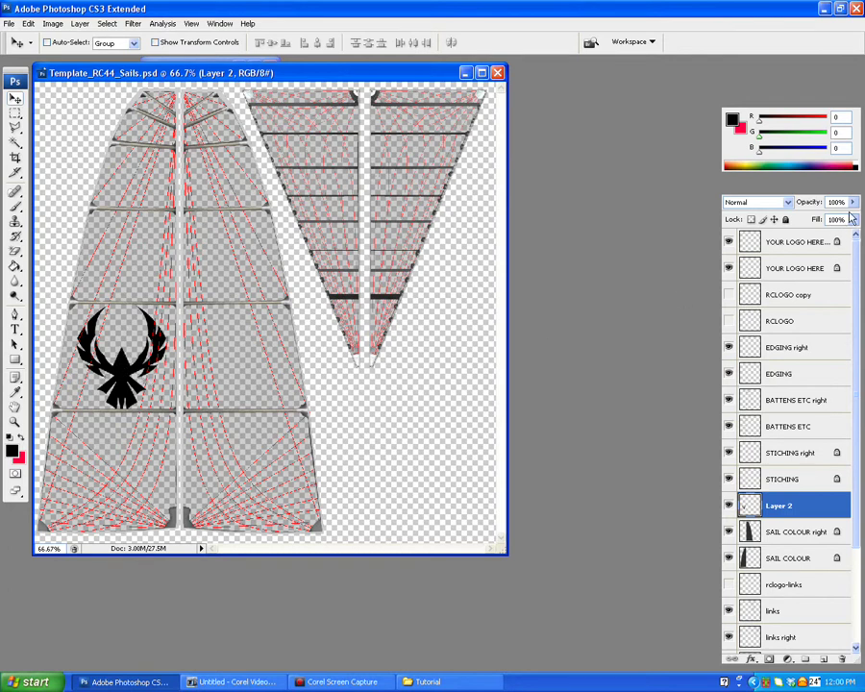
left_click(852, 203)
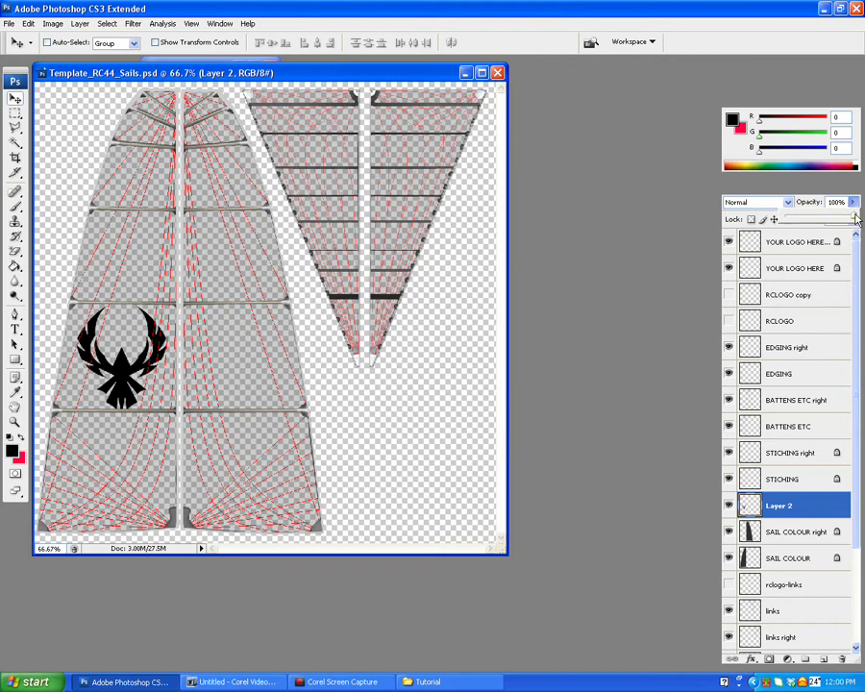
left_click_drag(856, 219, 854, 219)
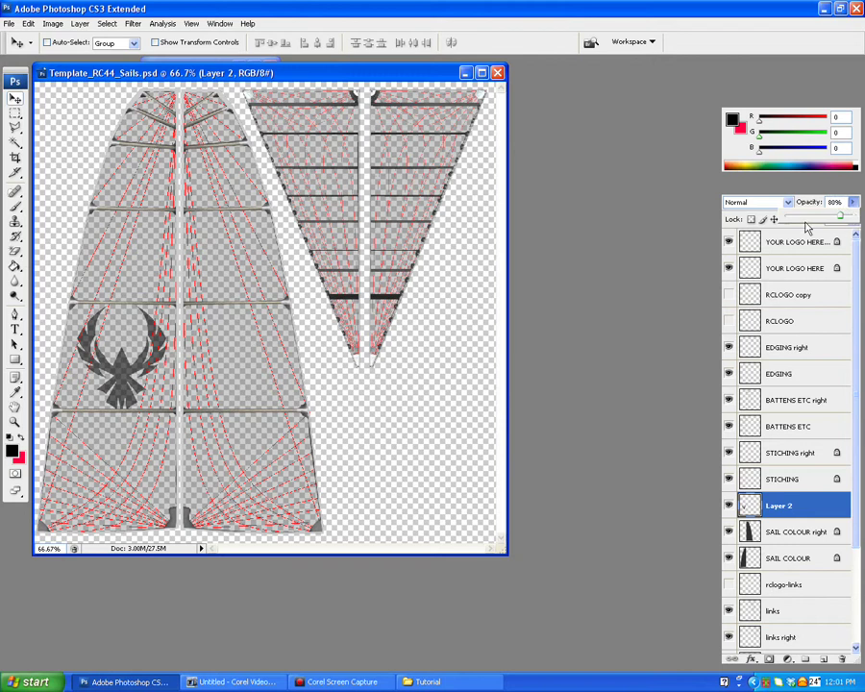
left_click(689, 315)
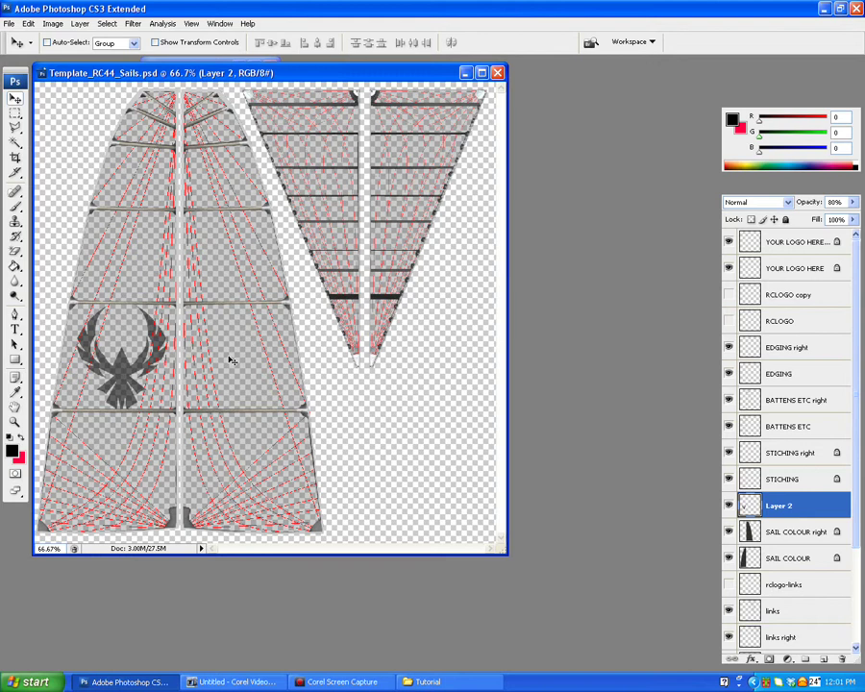
- Duplicate Layer 2 and nudge the copy onto the right mainsail half
left_click(79, 24)
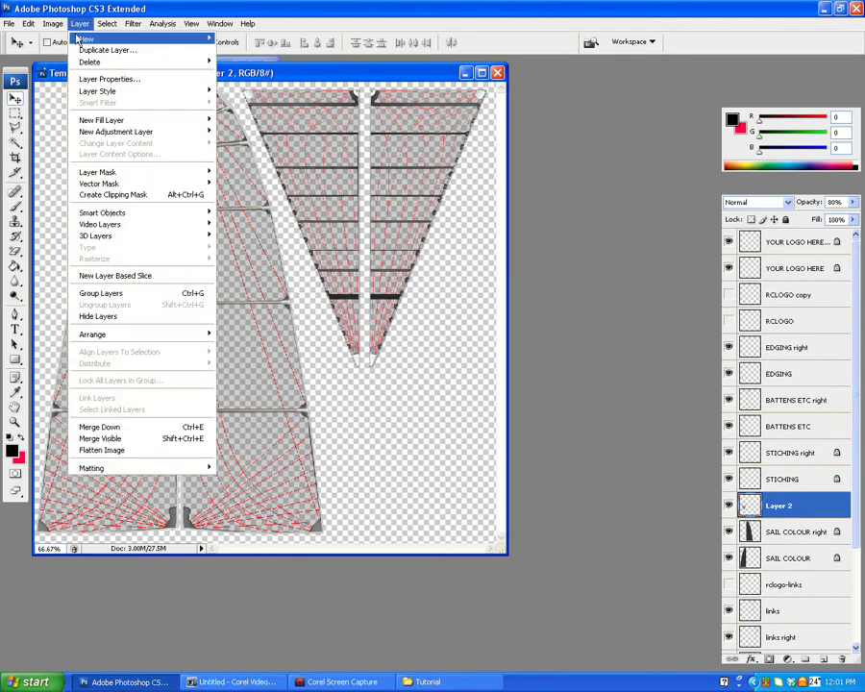
left_click(87, 53)
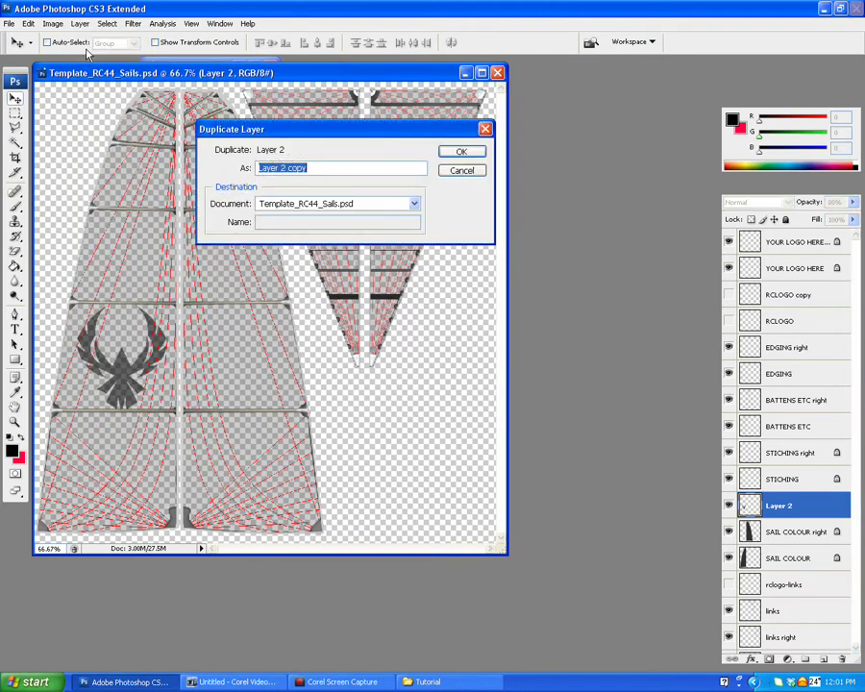
left_click(462, 155)
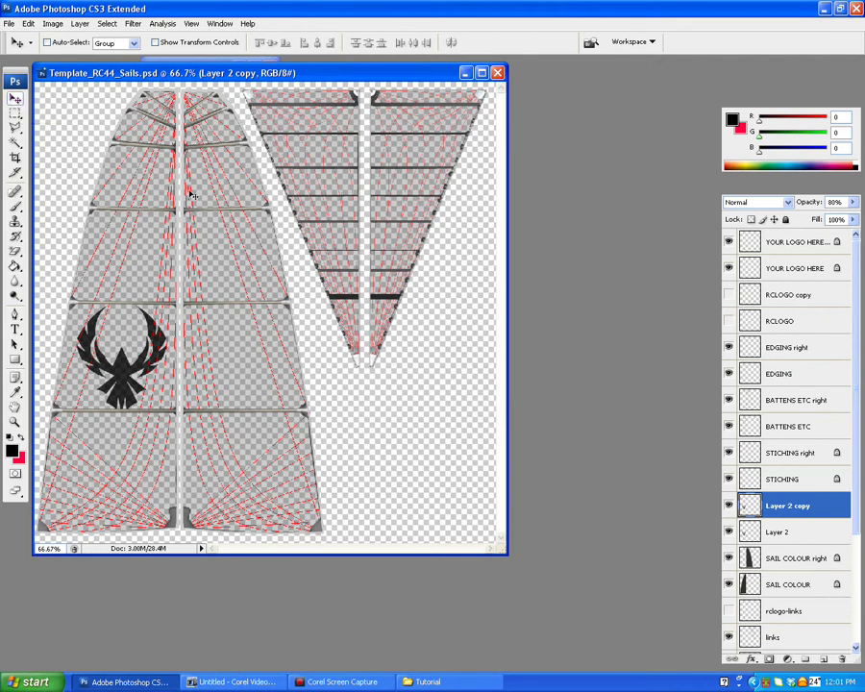
key("shift+Right")
key("shift+Right")
key("shift+Right")
key("shift+Right")
key("shift+Right")
key("shift+Right")
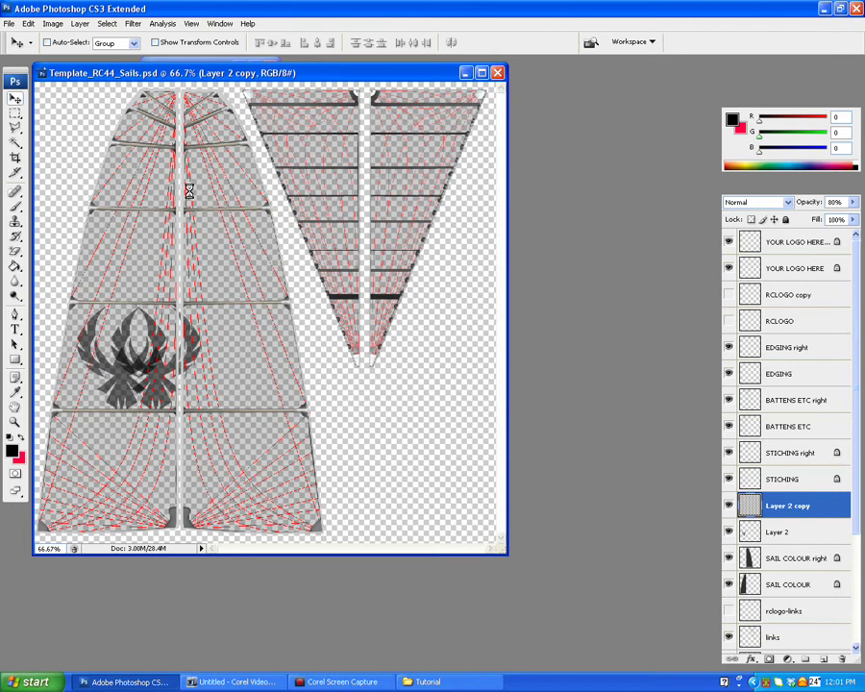
key("shift+Right")
key("shift+Right")
key("shift+Right")
key("shift+Right")
key("shift+Right")
key("shift+Right")
key("shift+Right")
key("shift+Right")
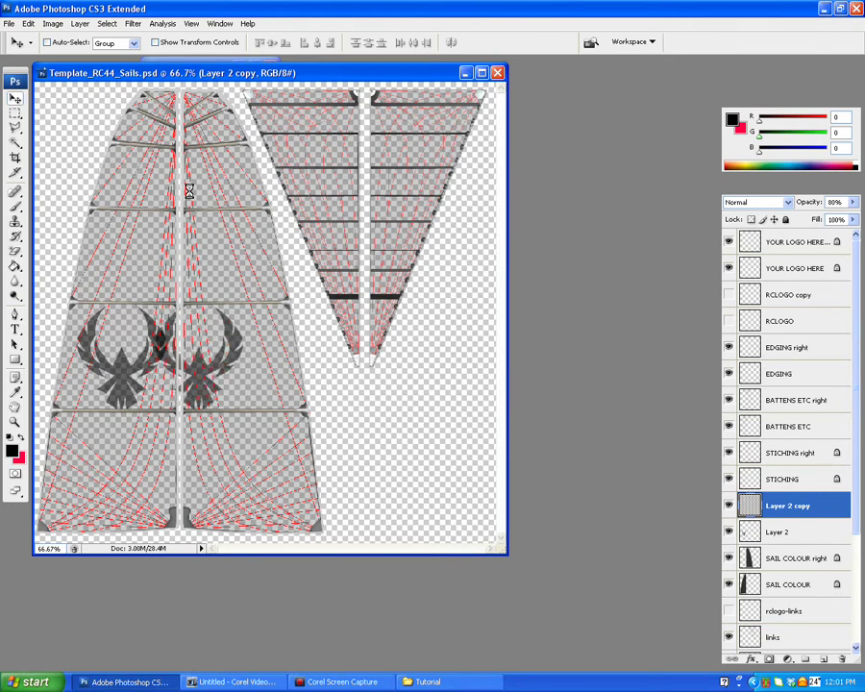
key("shift+Right")
key("shift+Right")
key("shift+Right")
key("shift+Right")
key("shift+Right")
key("shift+Right")
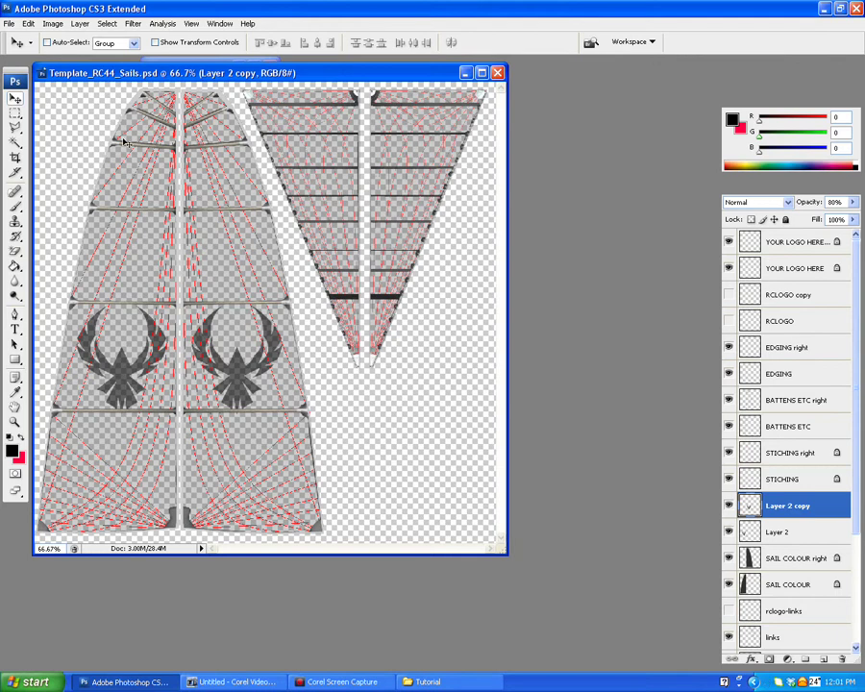
left_click_drag(307, 77, 332, 75)
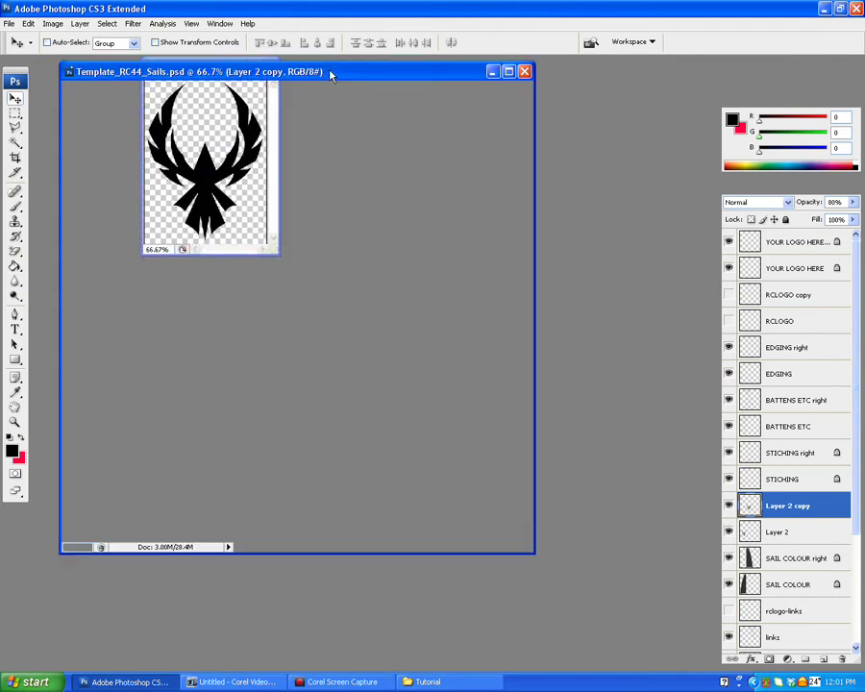
- Save the layered template as Template_RC44_Sails PSD in the rc44 Sample folder
left_click(10, 29)
left_click(42, 179)
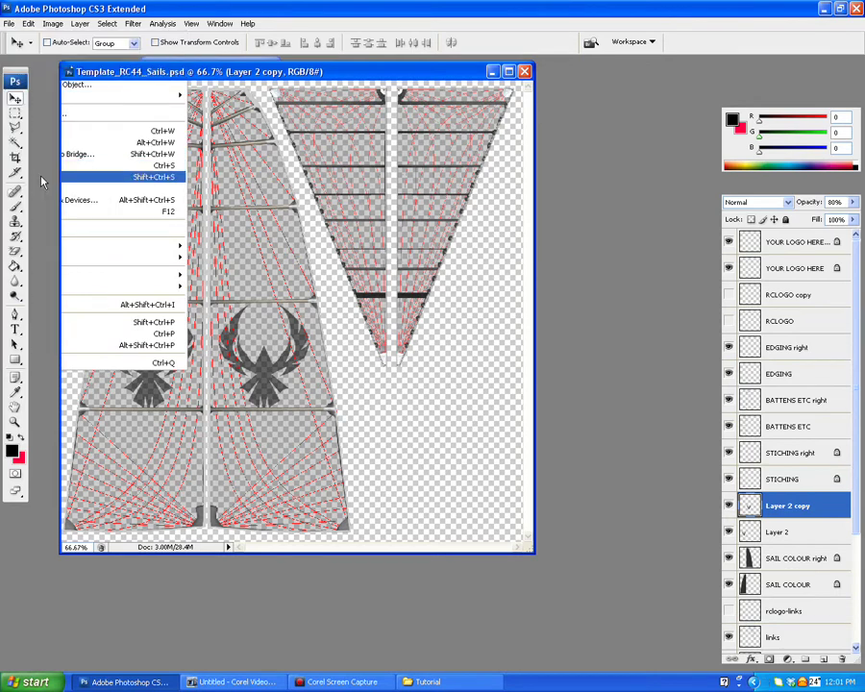
left_click(430, 56)
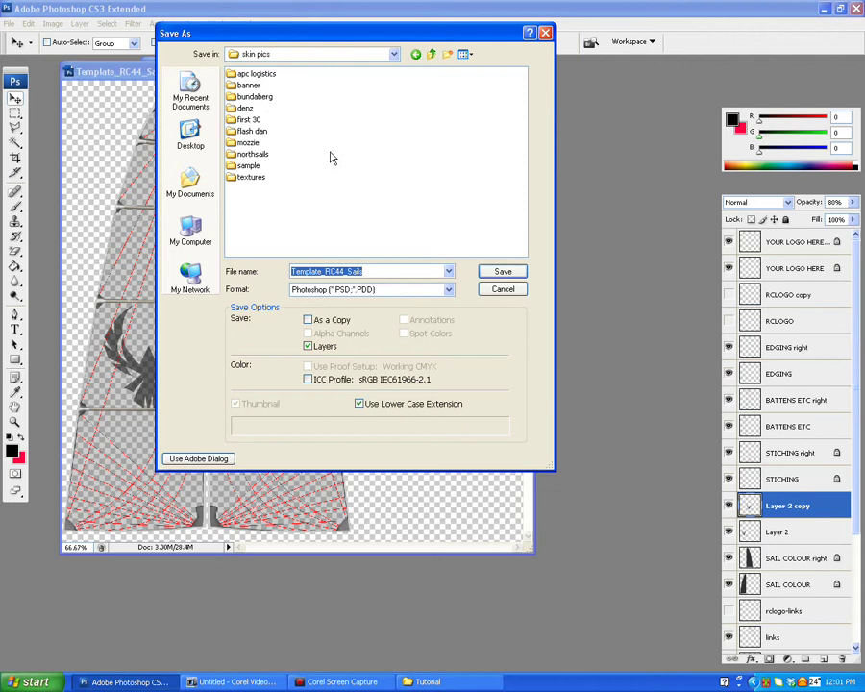
left_click(431, 56)
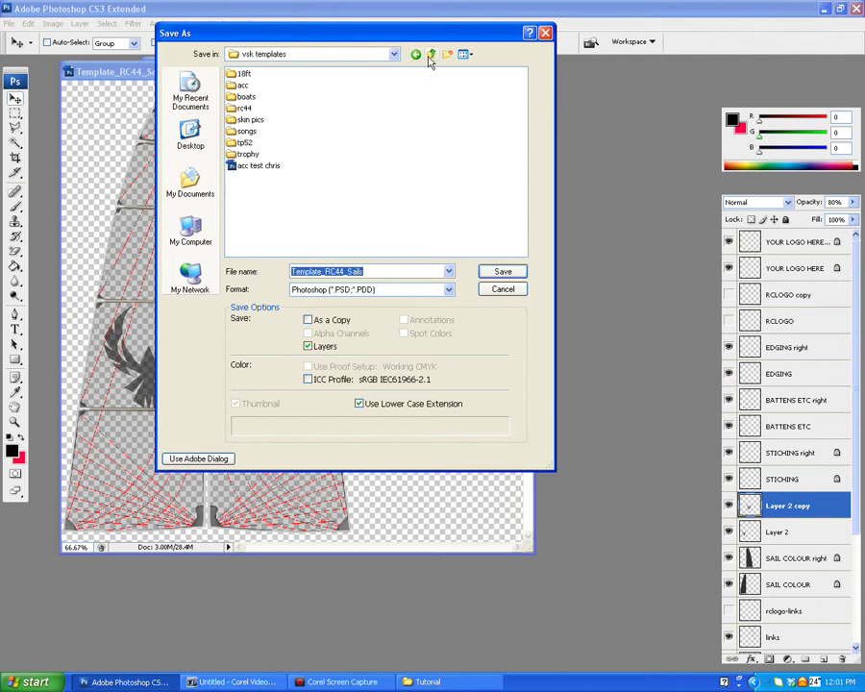
double_click(242, 110)
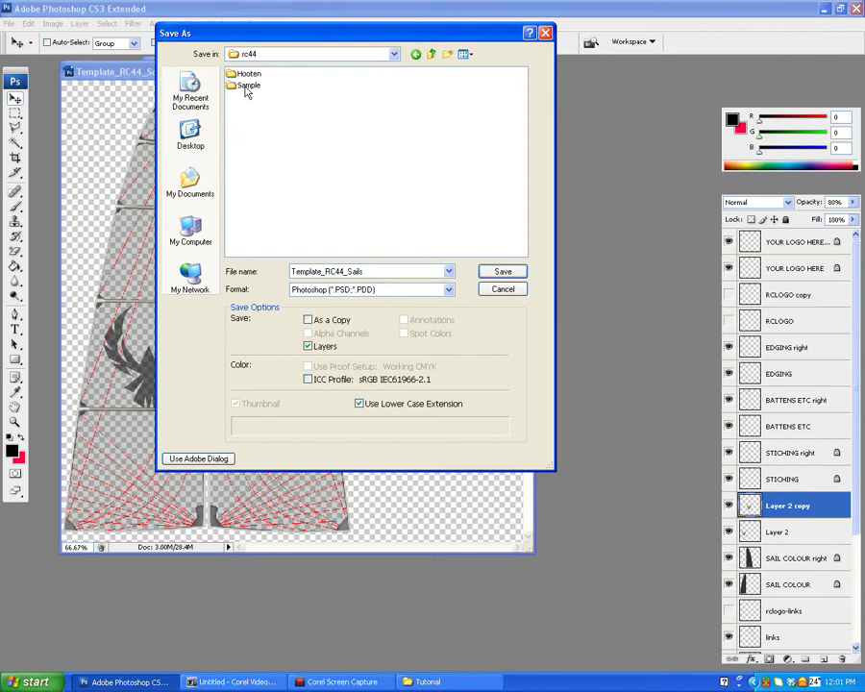
left_click(495, 274)
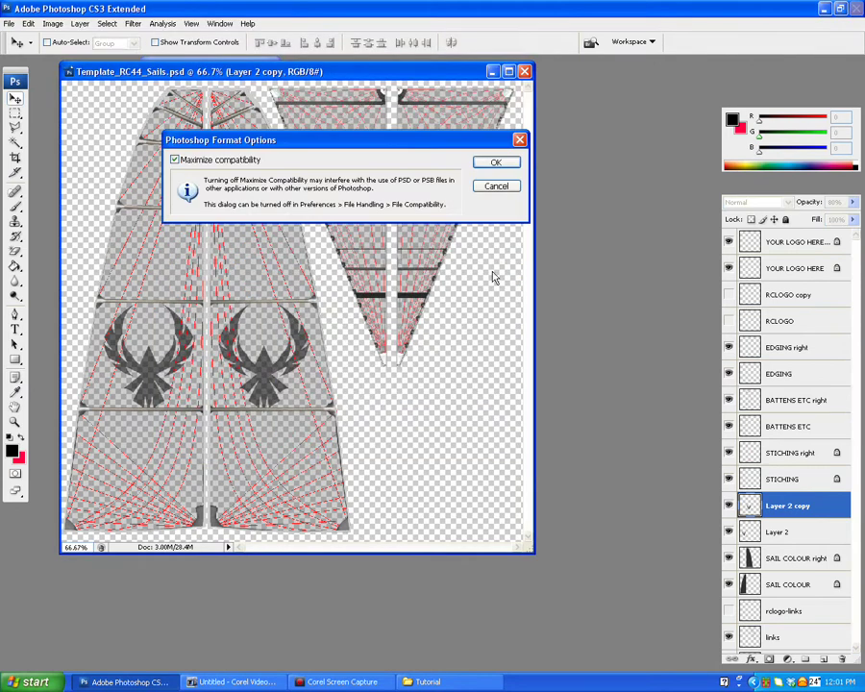
left_click(496, 162)
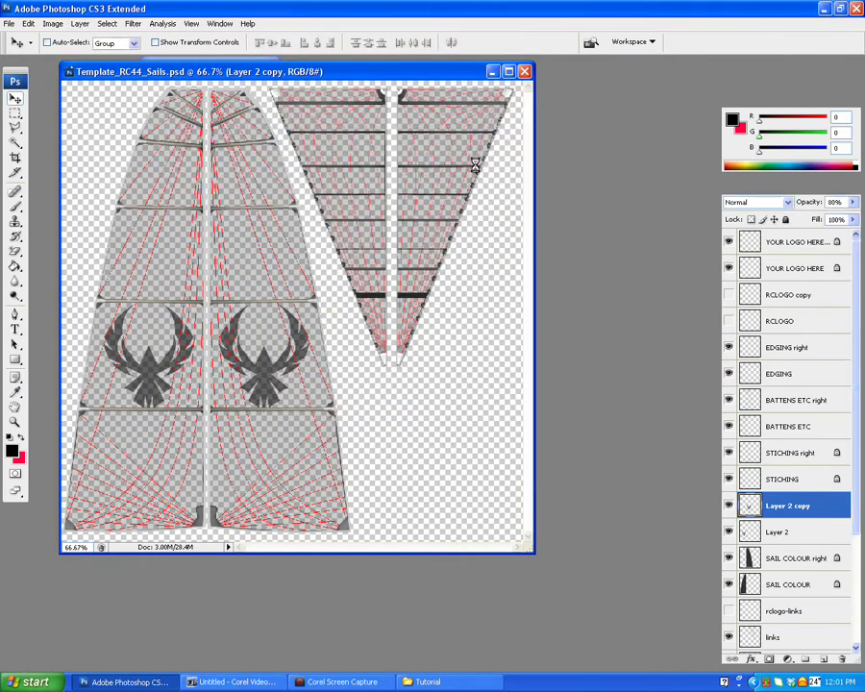
- Save a D3D/DDS copy of the sail texture named Sails in the Sample folder
left_click(5, 23)
left_click(13, 178)
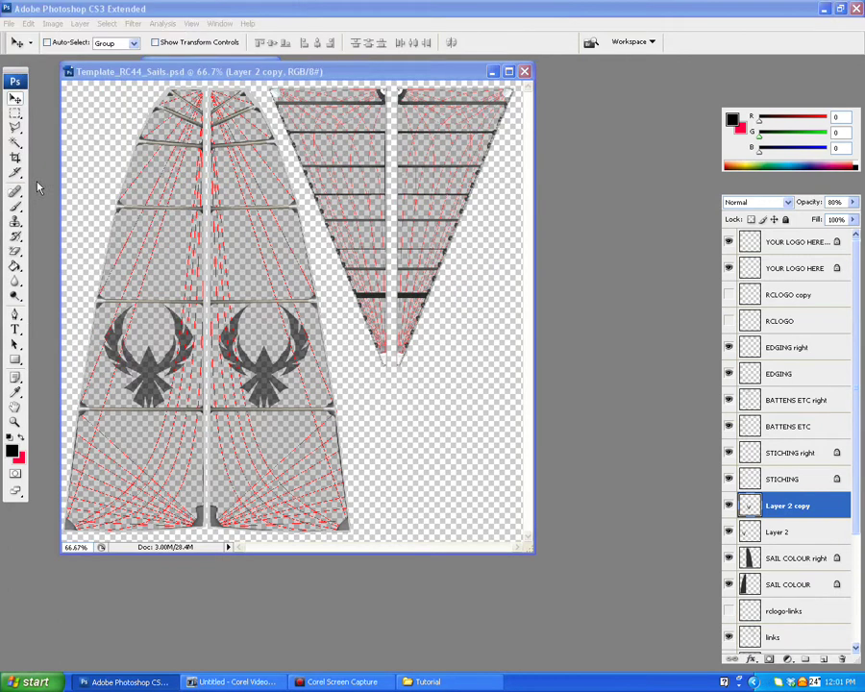
left_click(447, 289)
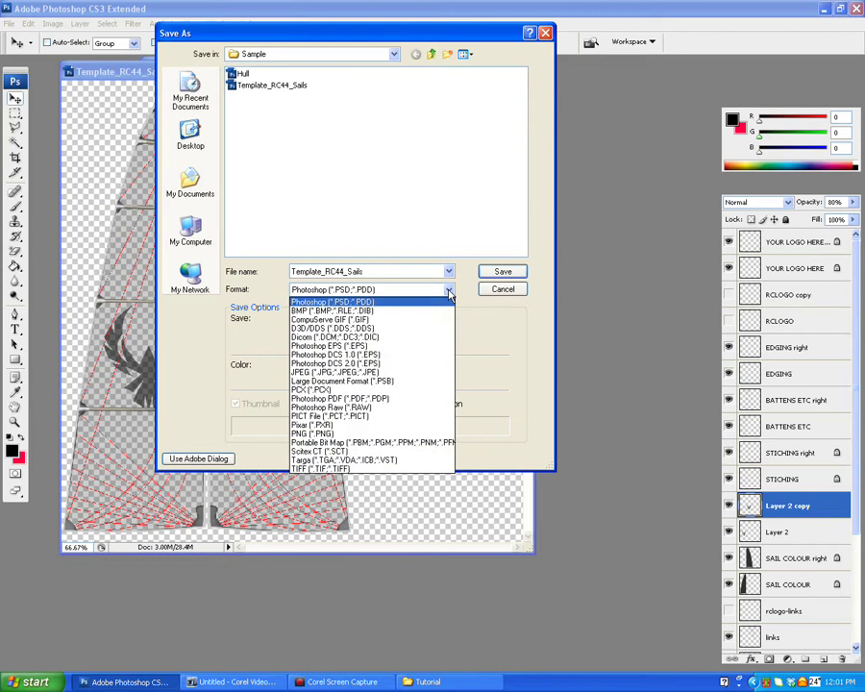
left_click(348, 324)
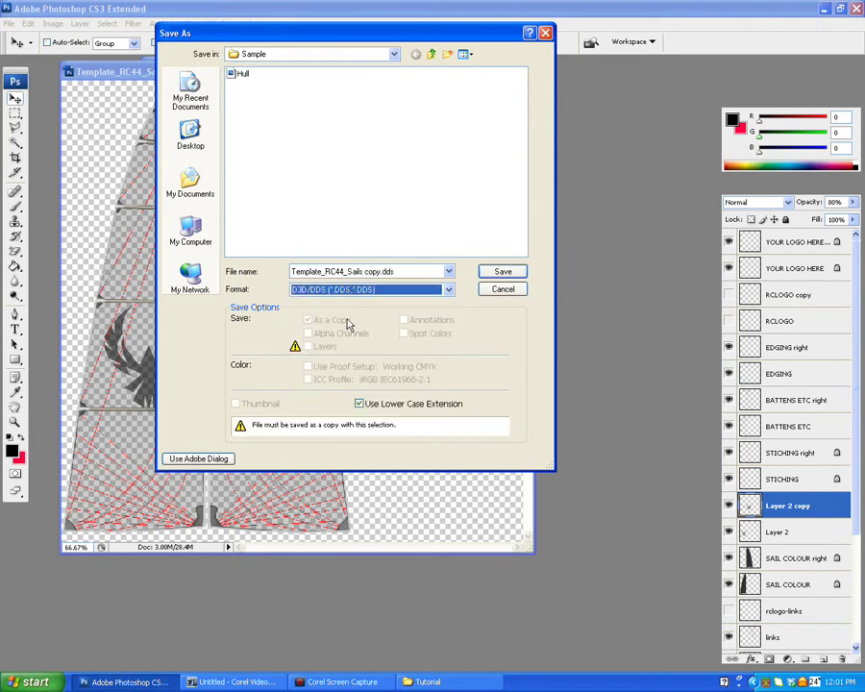
left_click(404, 272)
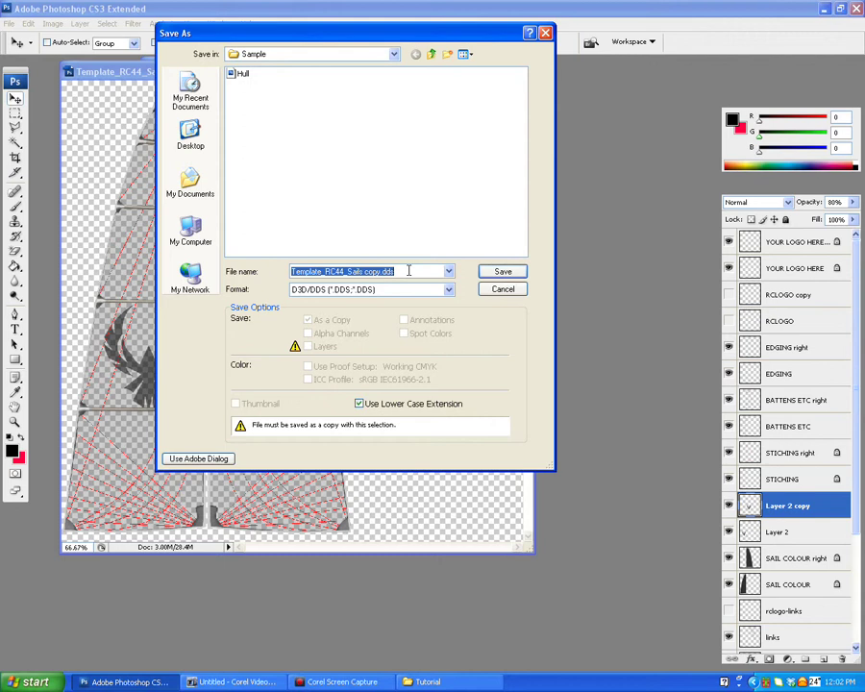
type("Sails")
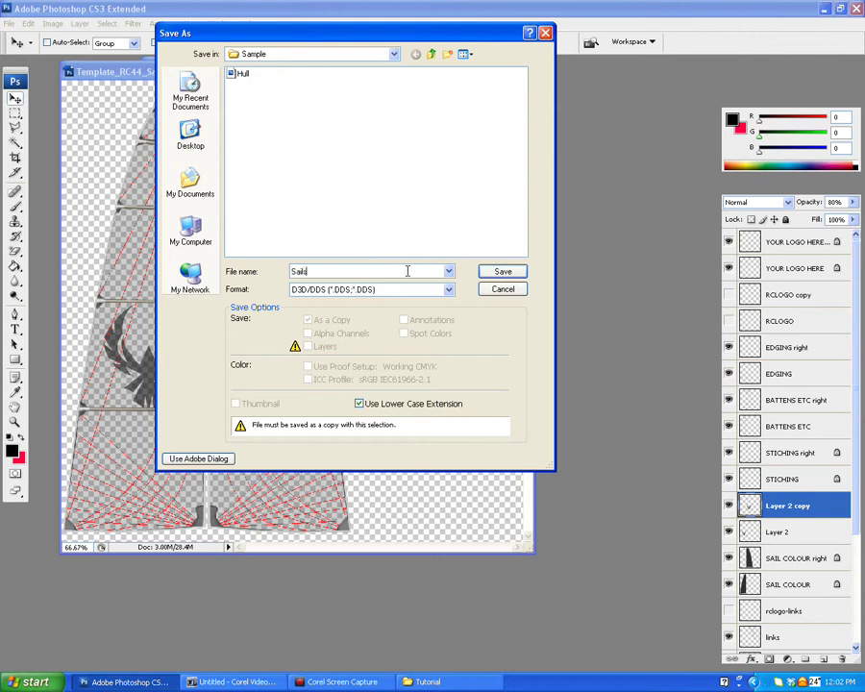
left_click(487, 273)
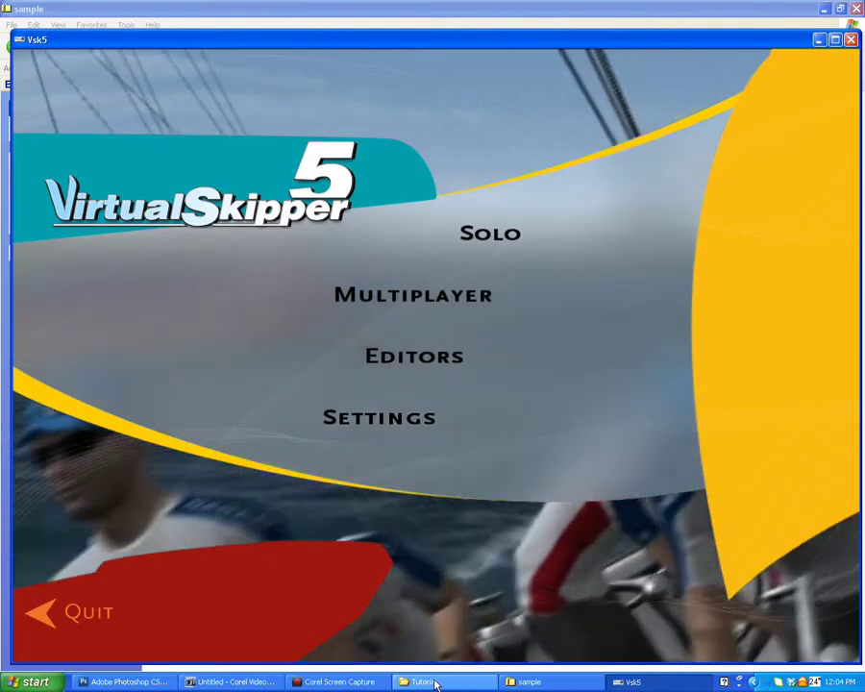
- In the Boats settings, choose the RC44 with the SAMPLE design, then return to the main menu
left_click(419, 430)
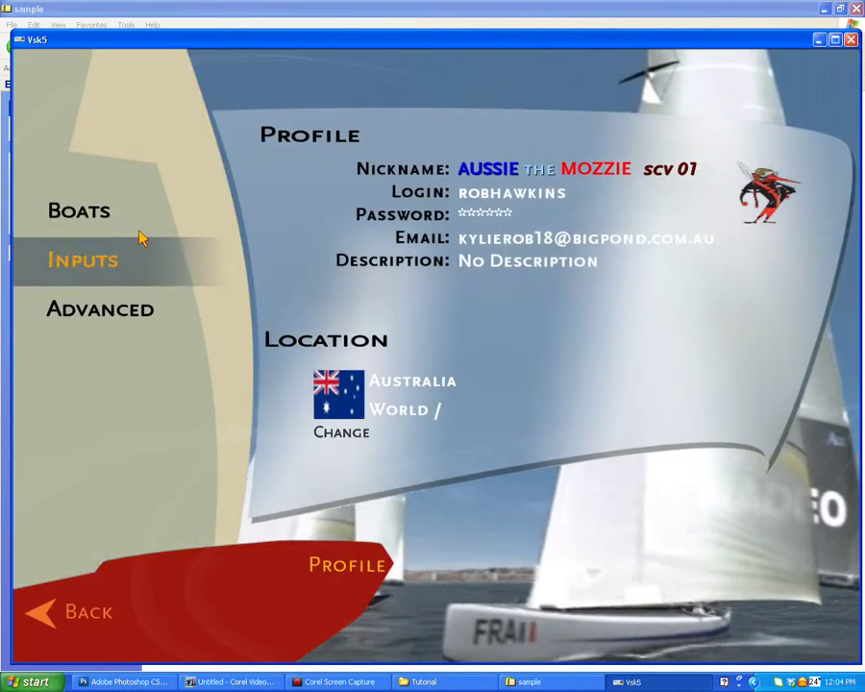
left_click(135, 229)
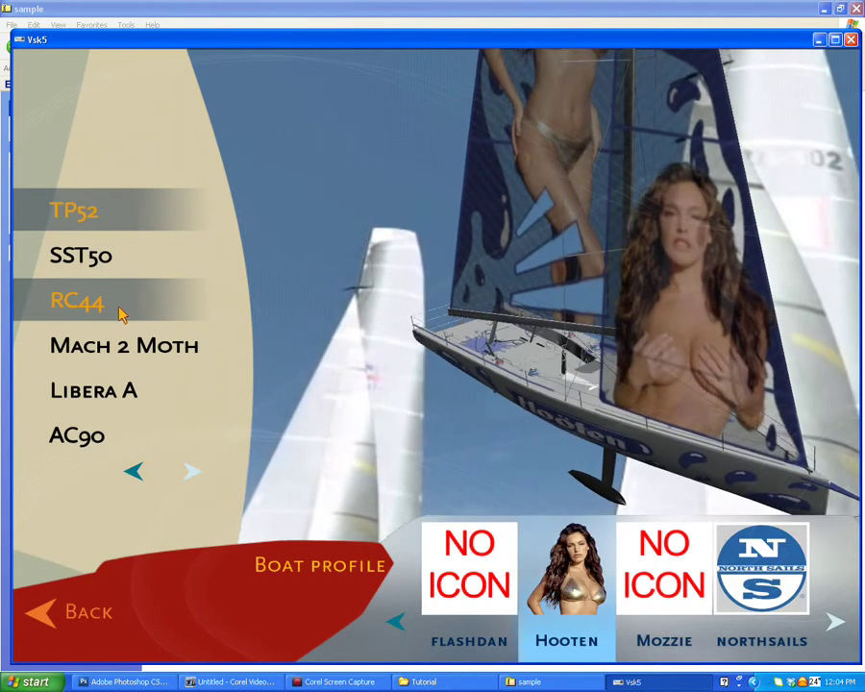
left_click(119, 313)
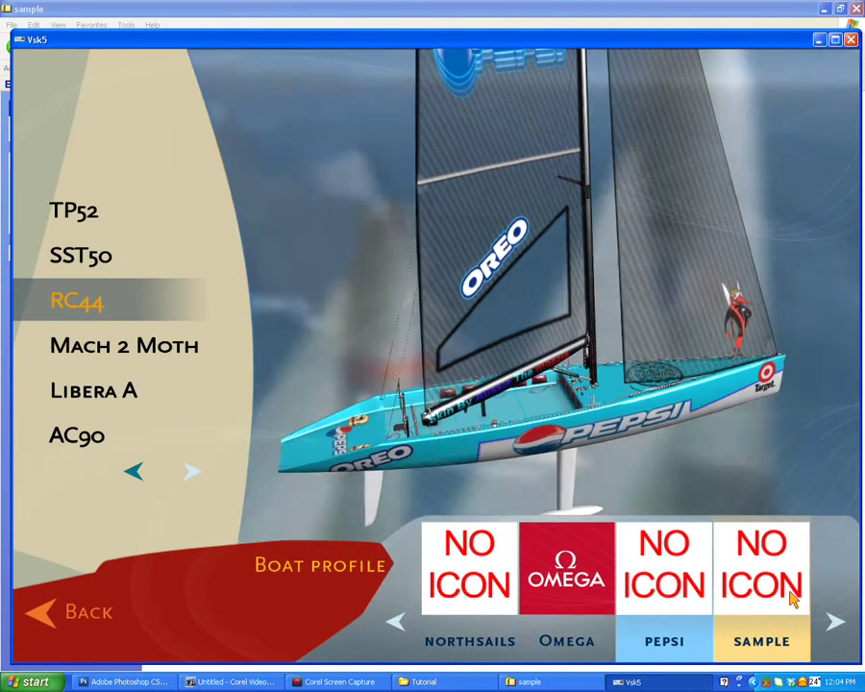
left_click(791, 555)
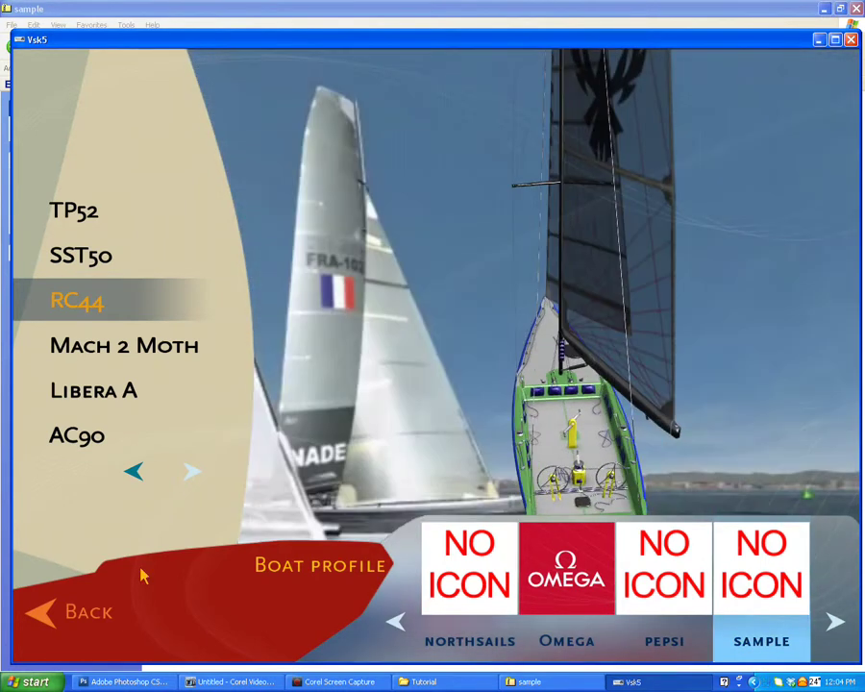
left_click(107, 613)
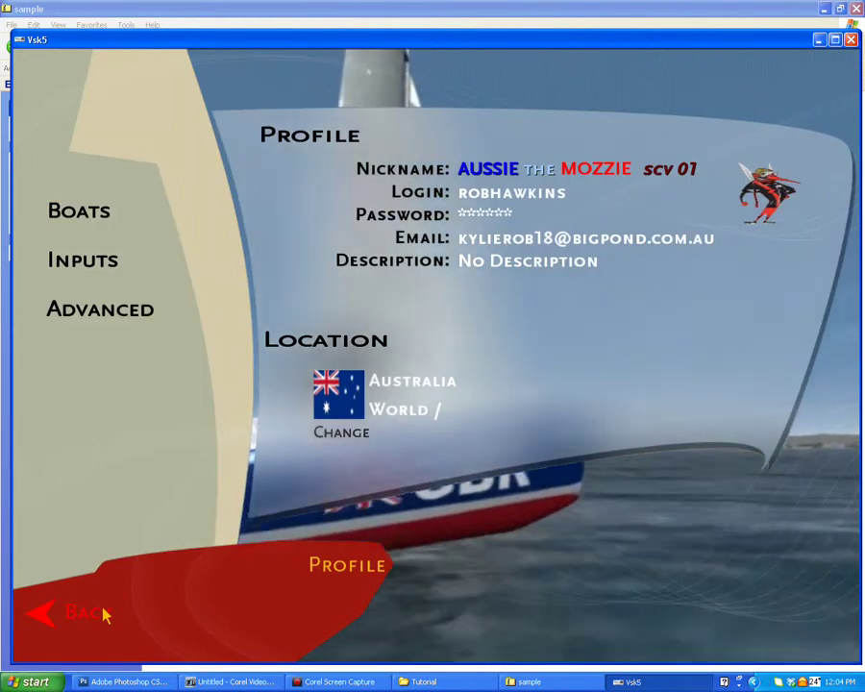
left_click(108, 613)
- Start a solo single race on the rc 44 course Qing Dao 03 and accept its race settings
left_click(482, 229)
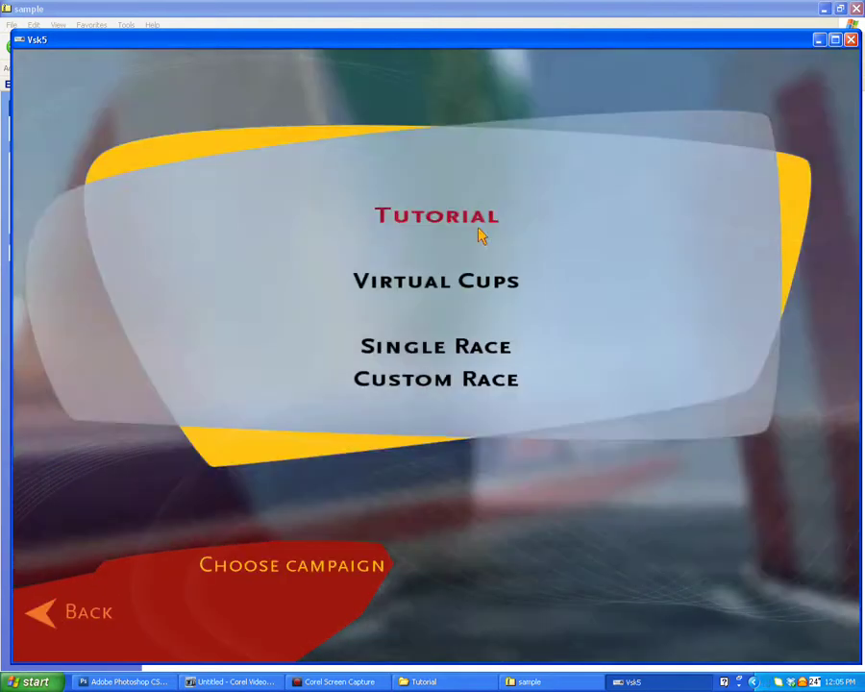
left_click(475, 391)
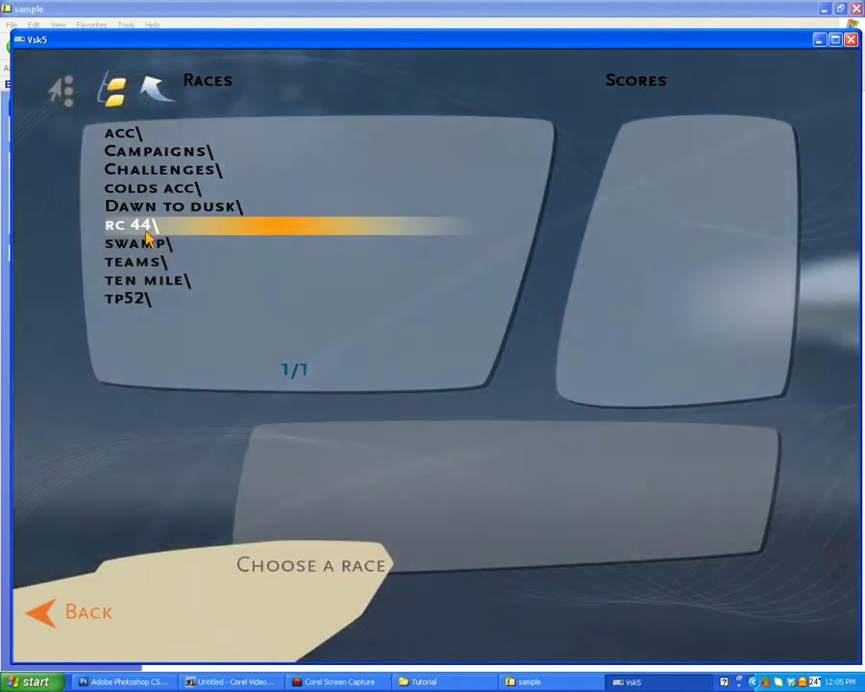
left_click(143, 229)
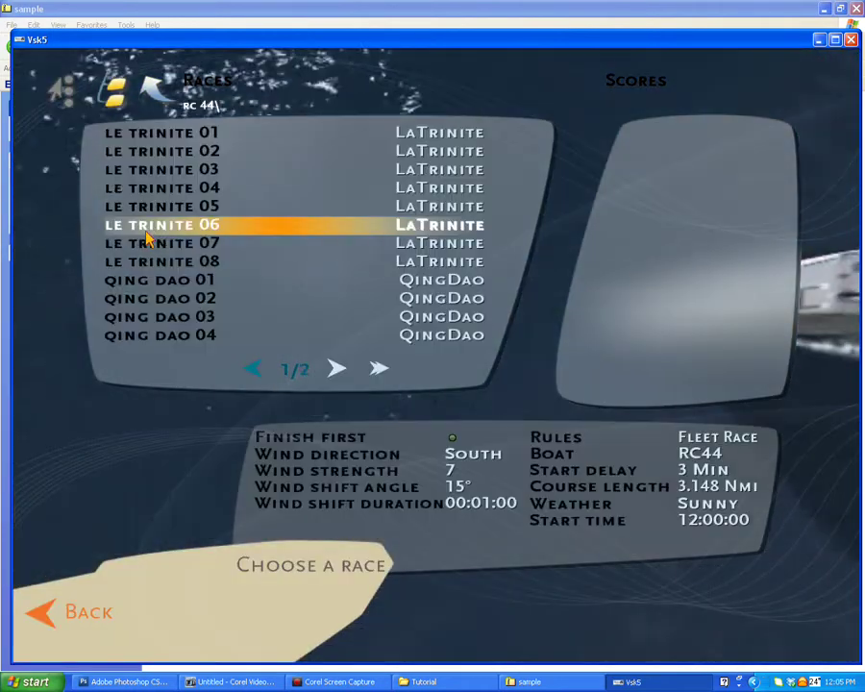
left_click(153, 318)
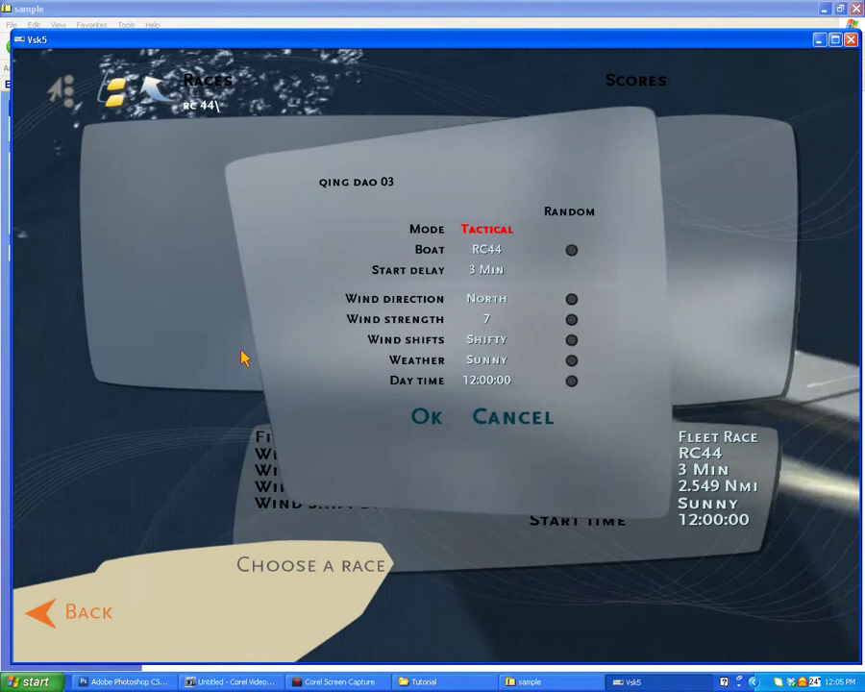
left_click(423, 417)
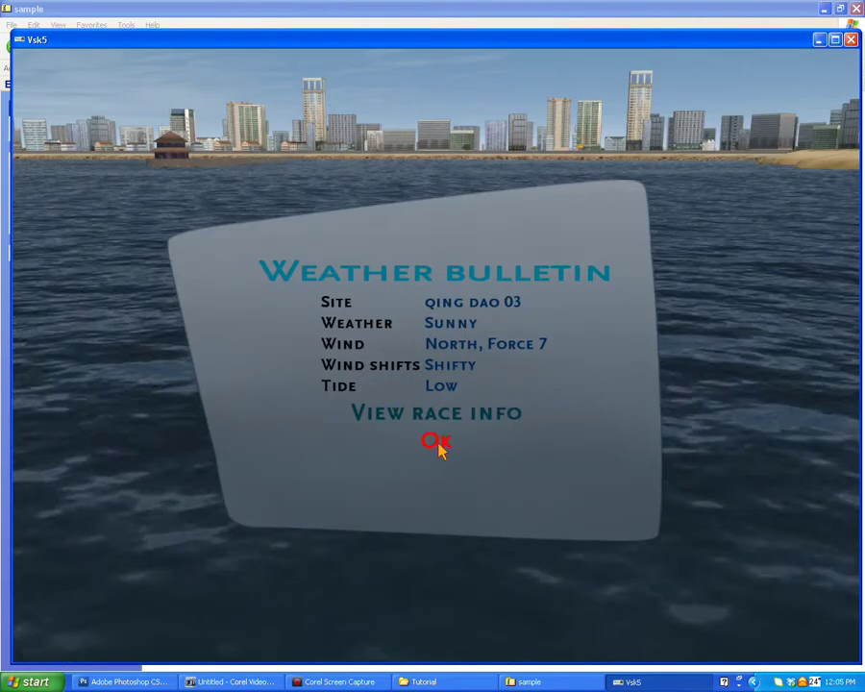
- Dismiss the weather bulletin, view the boat from the side and behind, and steer right then left
left_click(437, 443)
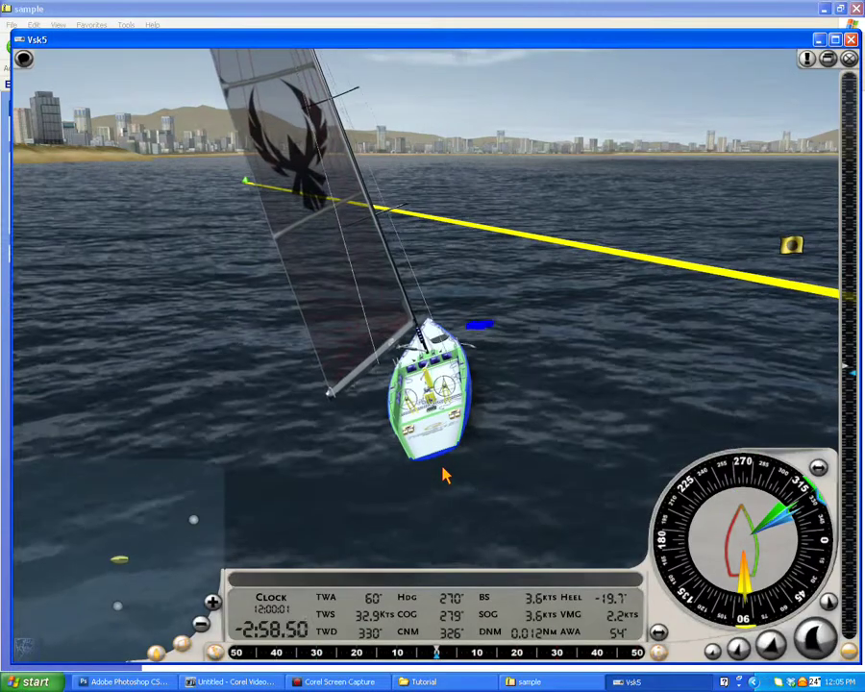
key("F2")
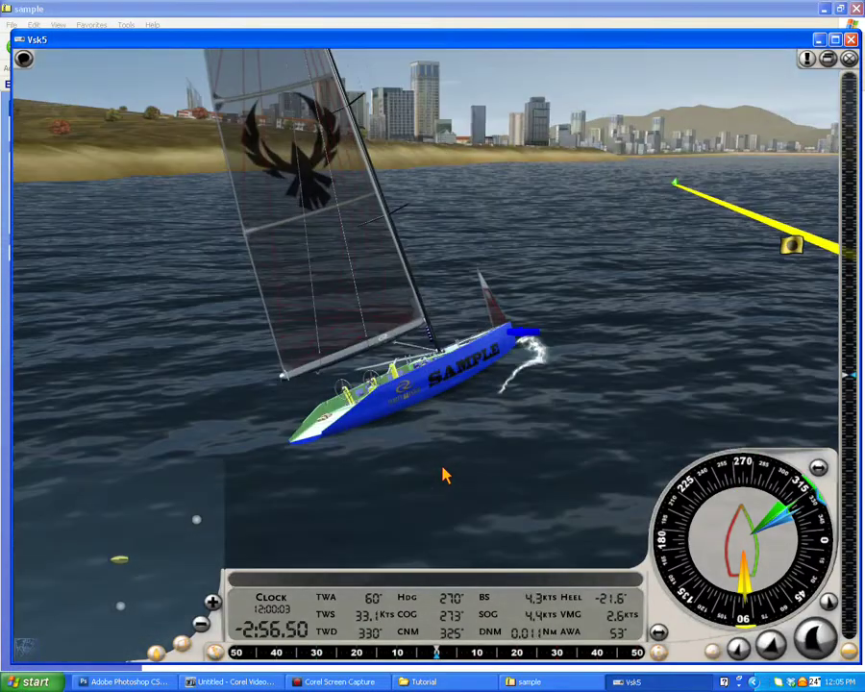
key("F1")
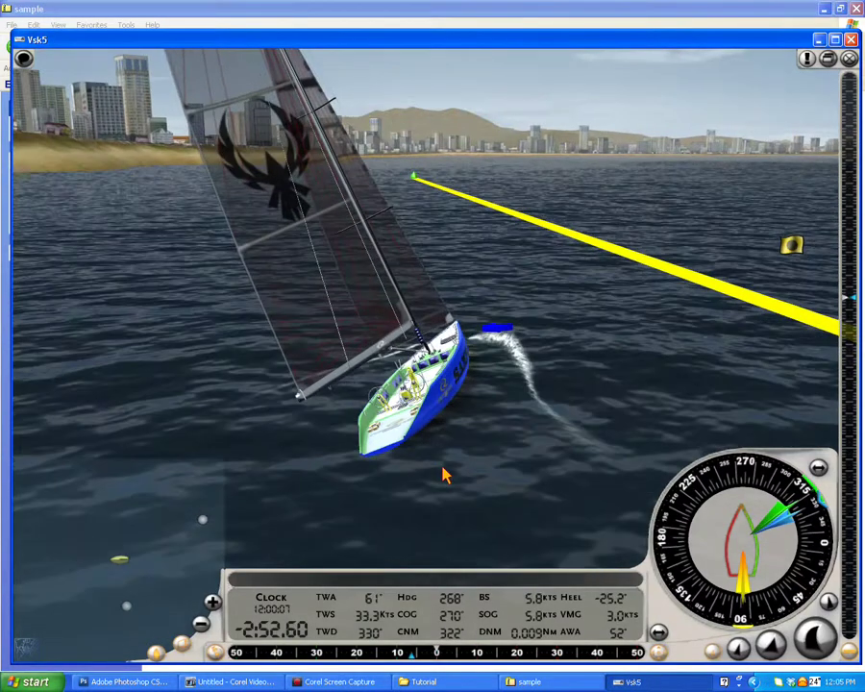
key("Right")
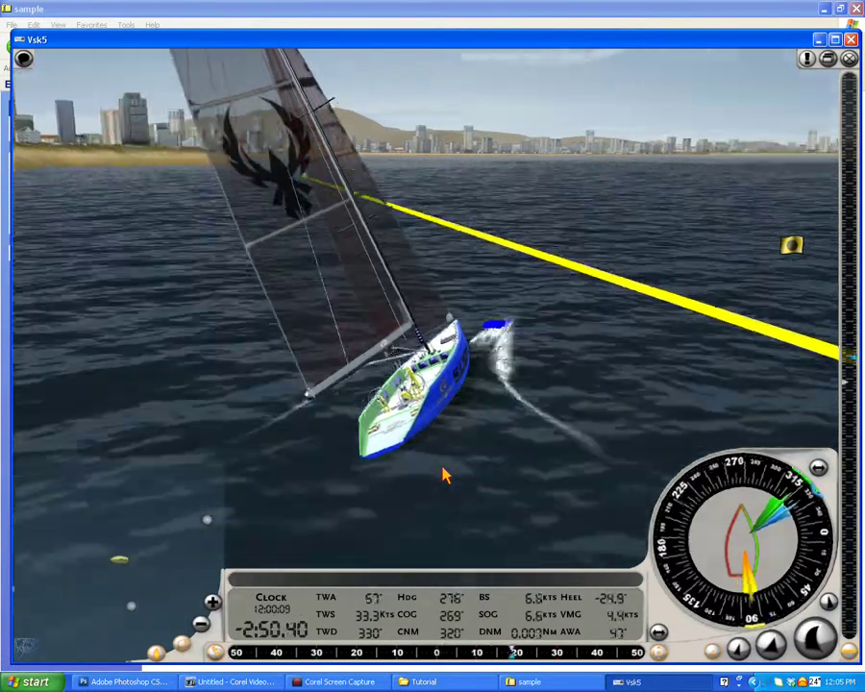
key("Left")
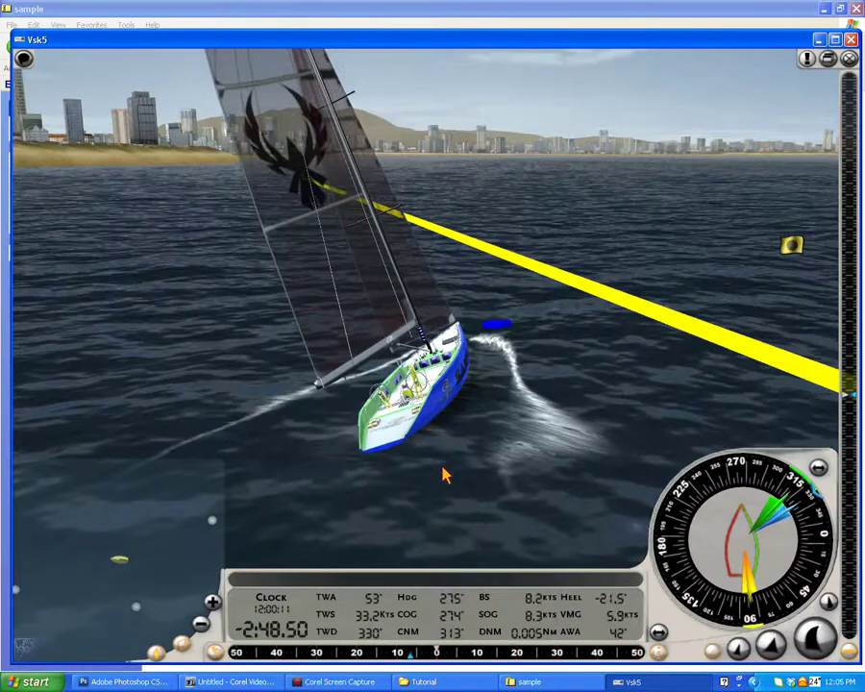